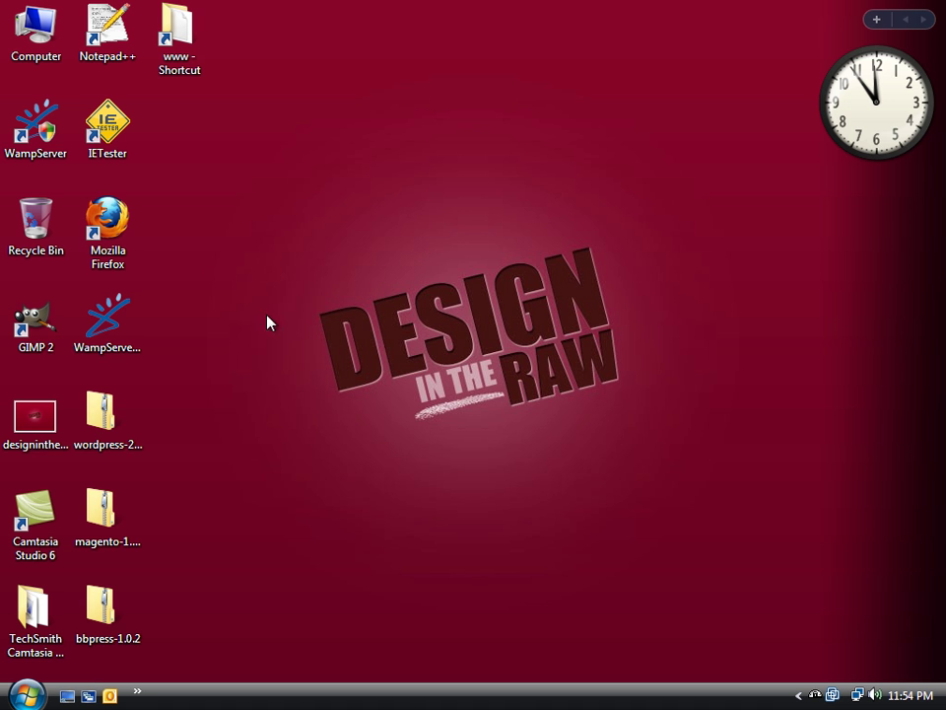
Visit bbpress.org in Firefox, open its download page, then close the browser
double_click(127, 240)
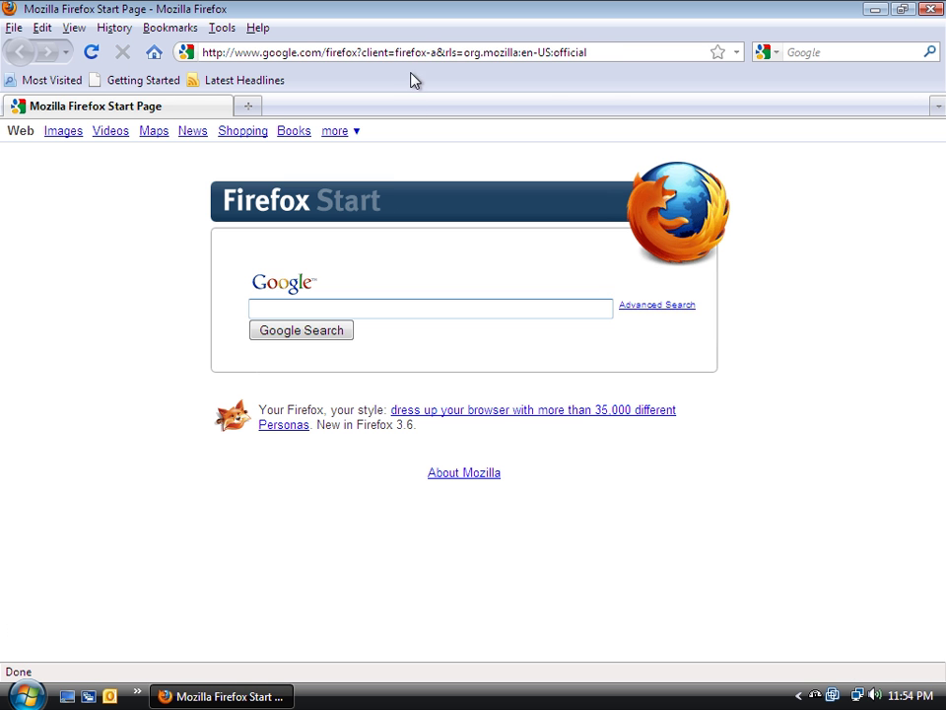
left_click(424, 50)
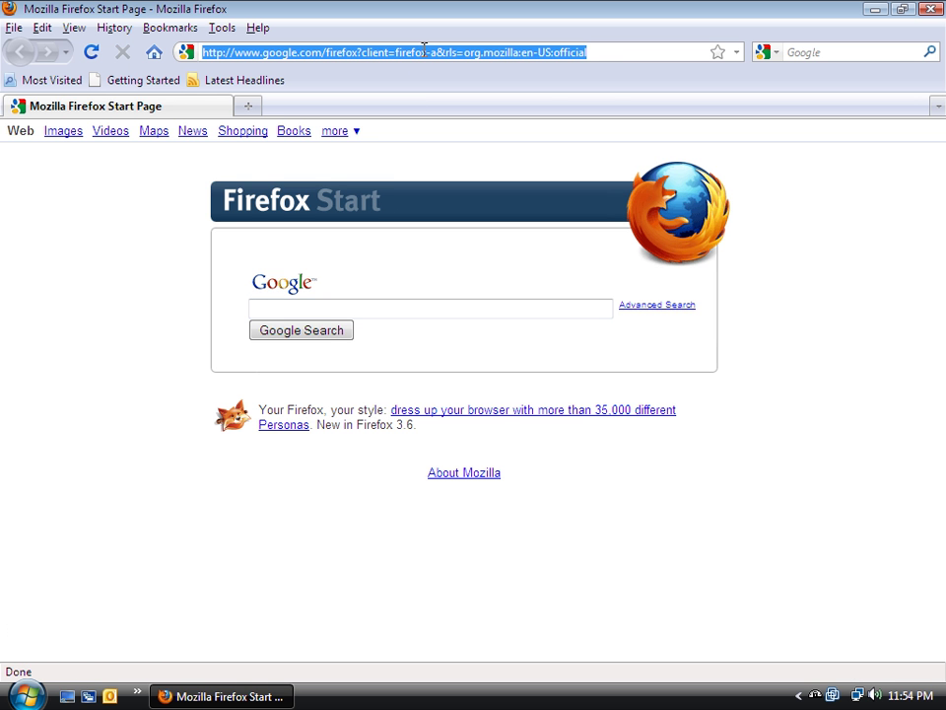
type("bbpress.o")
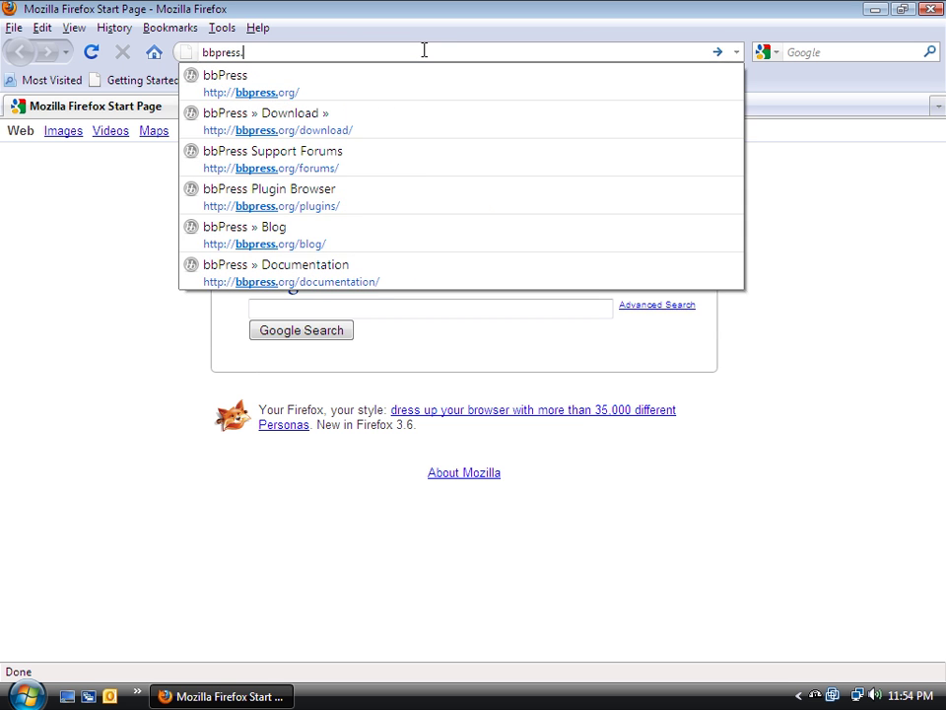
type("rg")
key("Return")
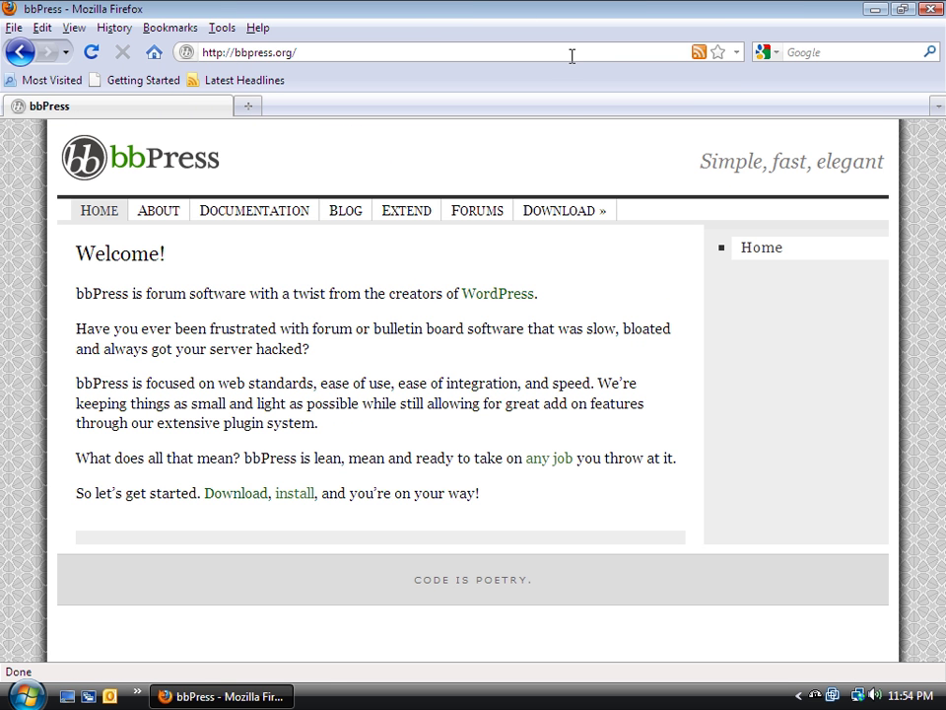
left_click(558, 210)
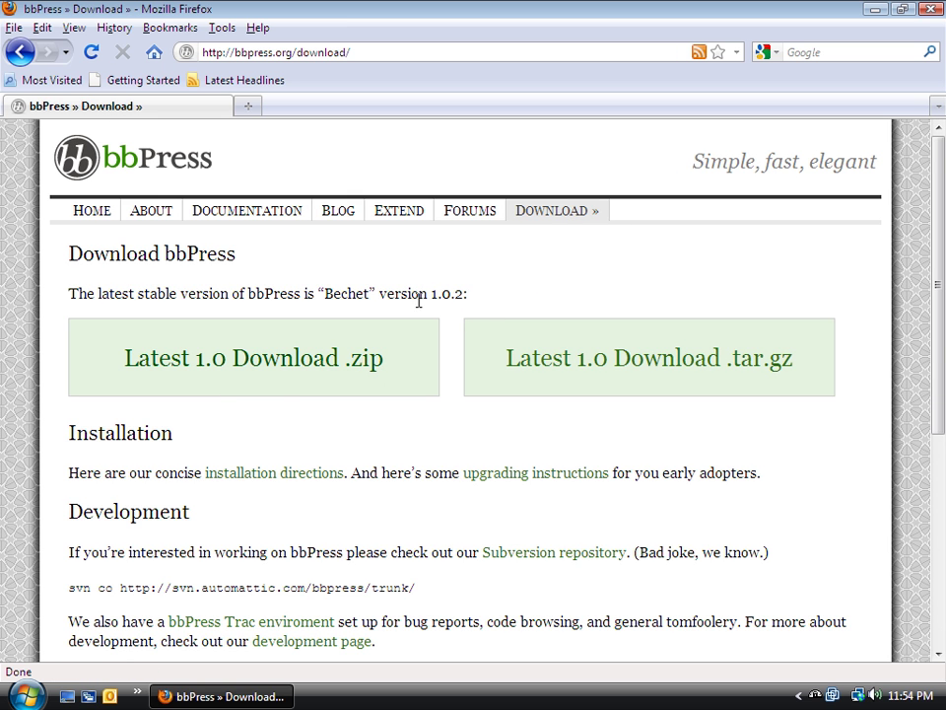
left_click(937, 15)
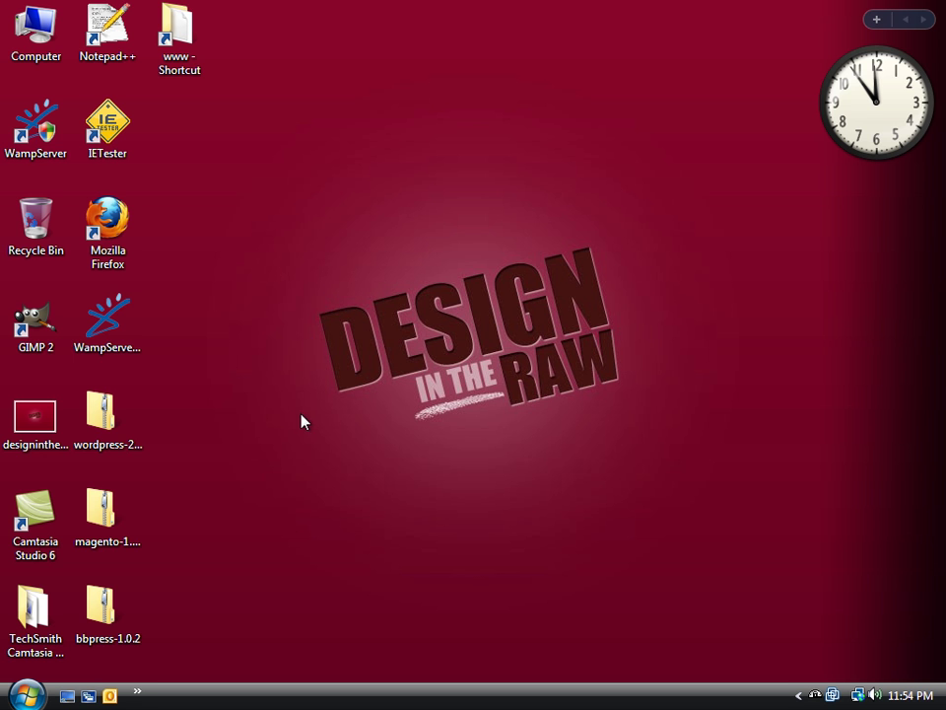
Open a Command Prompt and log into the MySQL monitor as root with the password
left_click(26, 694)
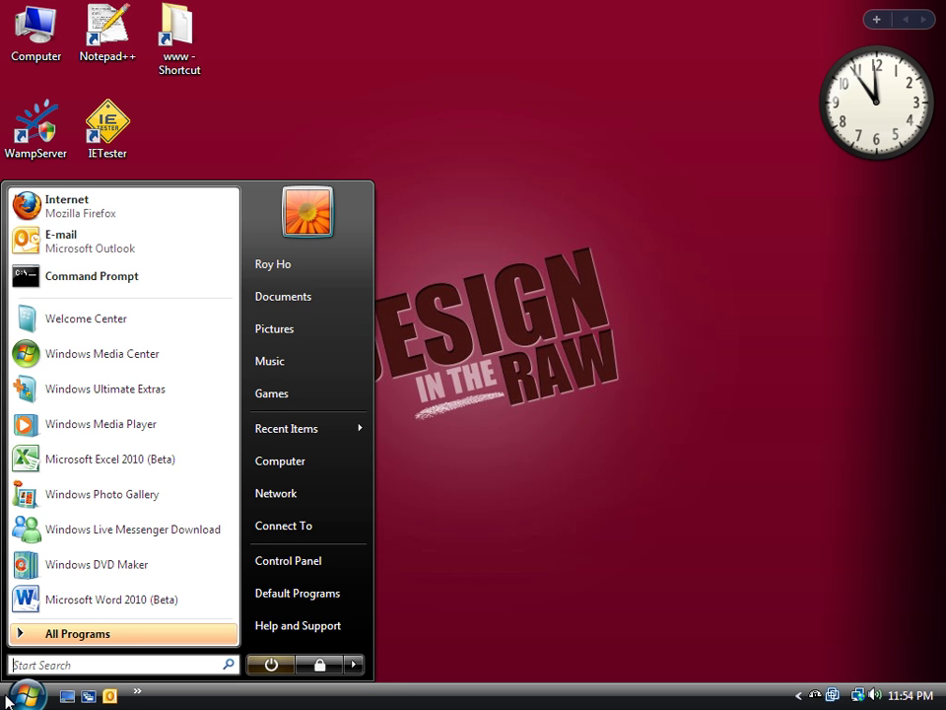
left_click(138, 284)
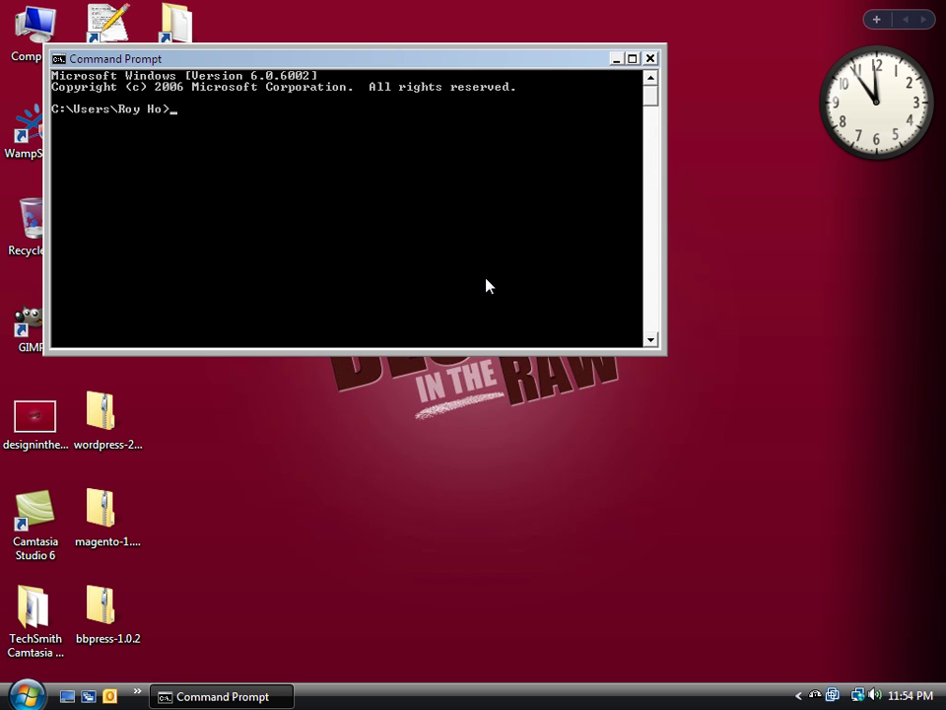
type("mysql -uroot -p1234")
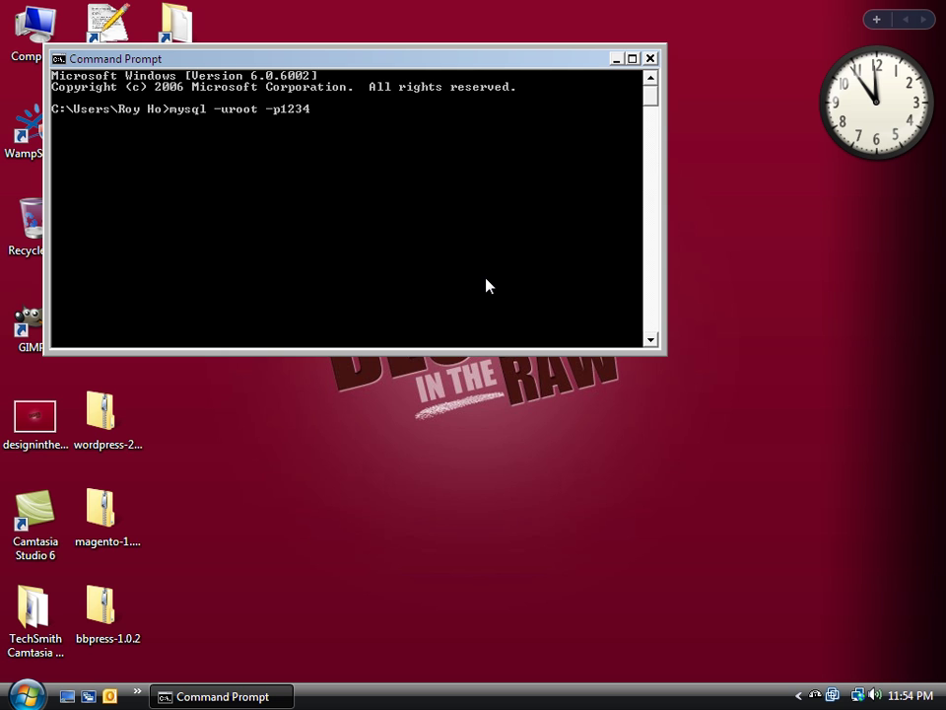
key("Return")
Run CREATE DATABASE bbpress;, exit MySQL and close the command window
type("create database")
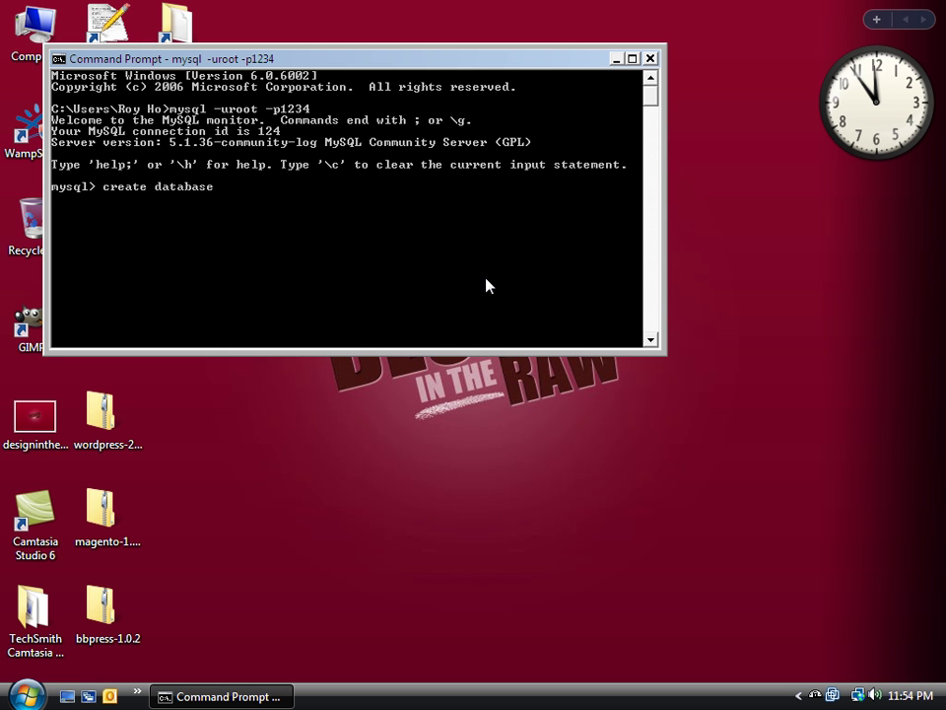
type(" bbpress;")
key("Return")
type("exit;")
key("Return")
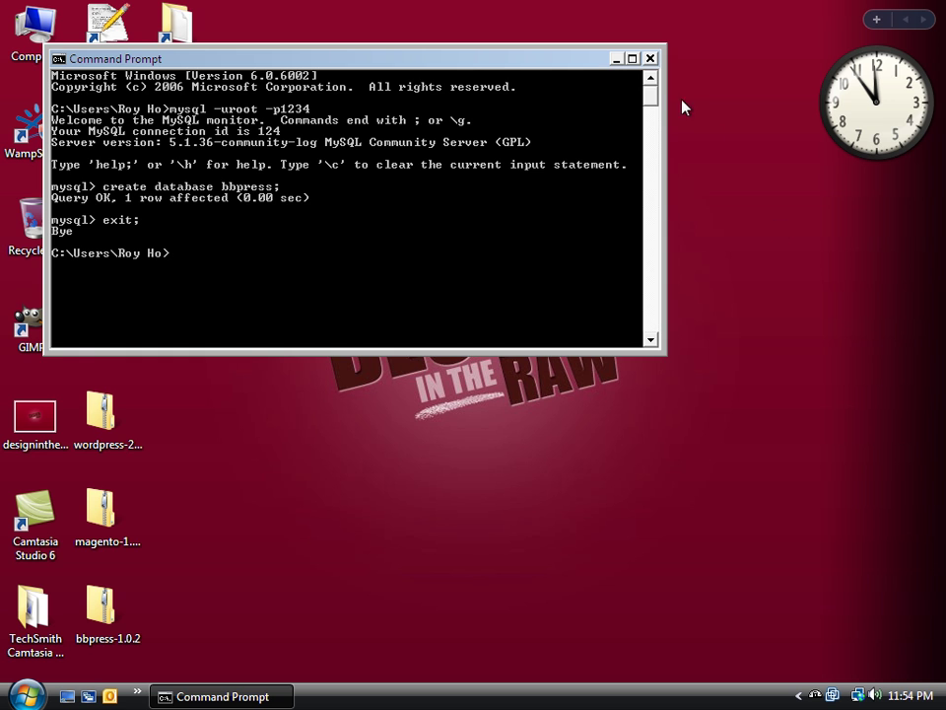
left_click(651, 60)
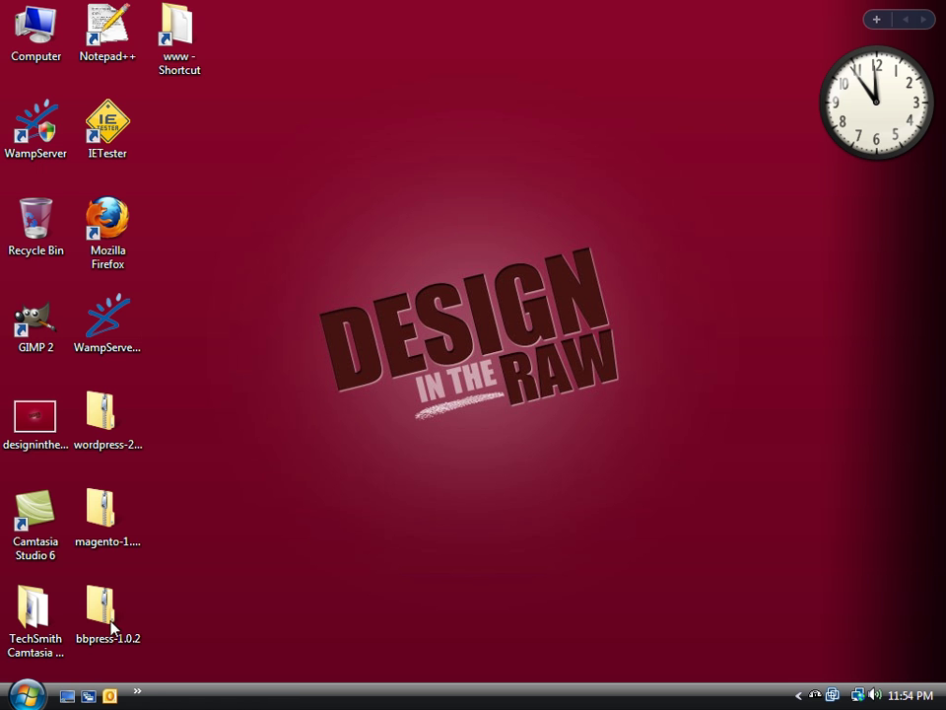
Enter localhost in Firefox's address bar and minimize the browser
double_click(117, 243)
left_click(409, 44)
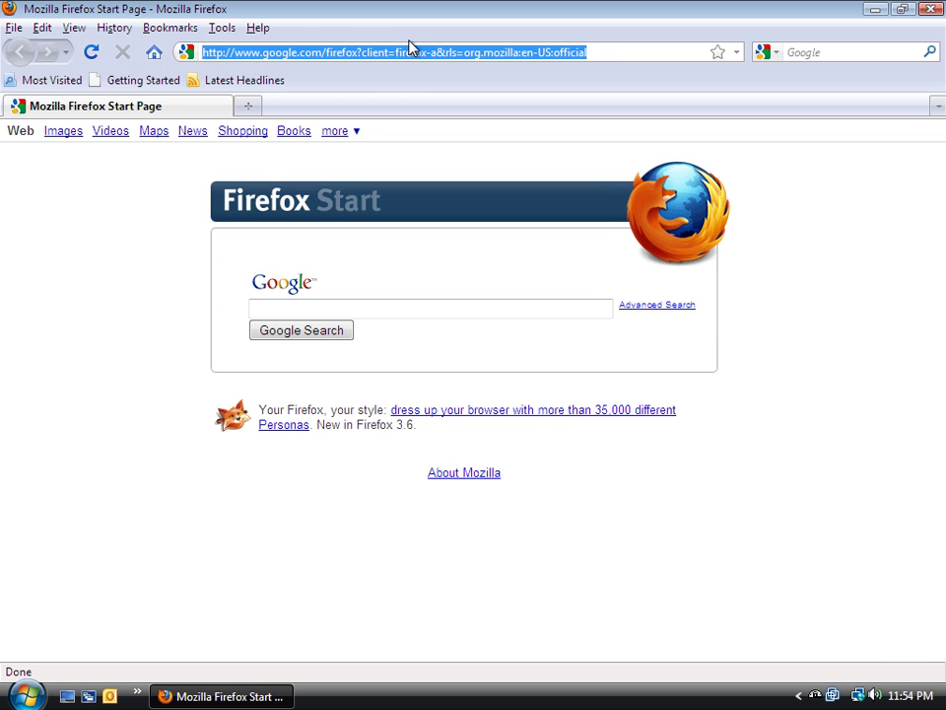
type("localhost")
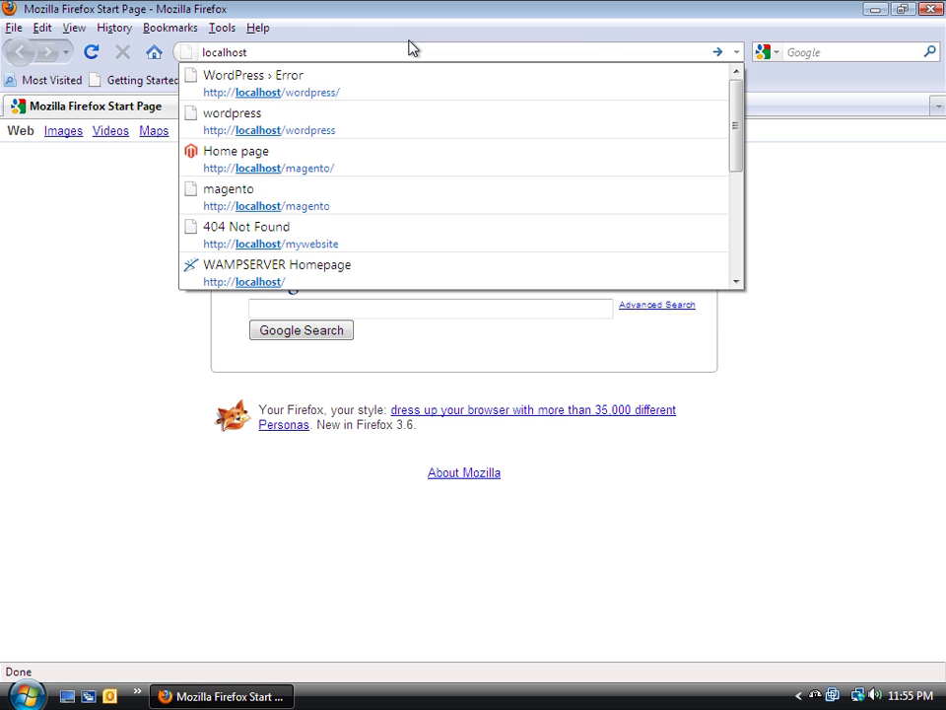
left_click(872, 12)
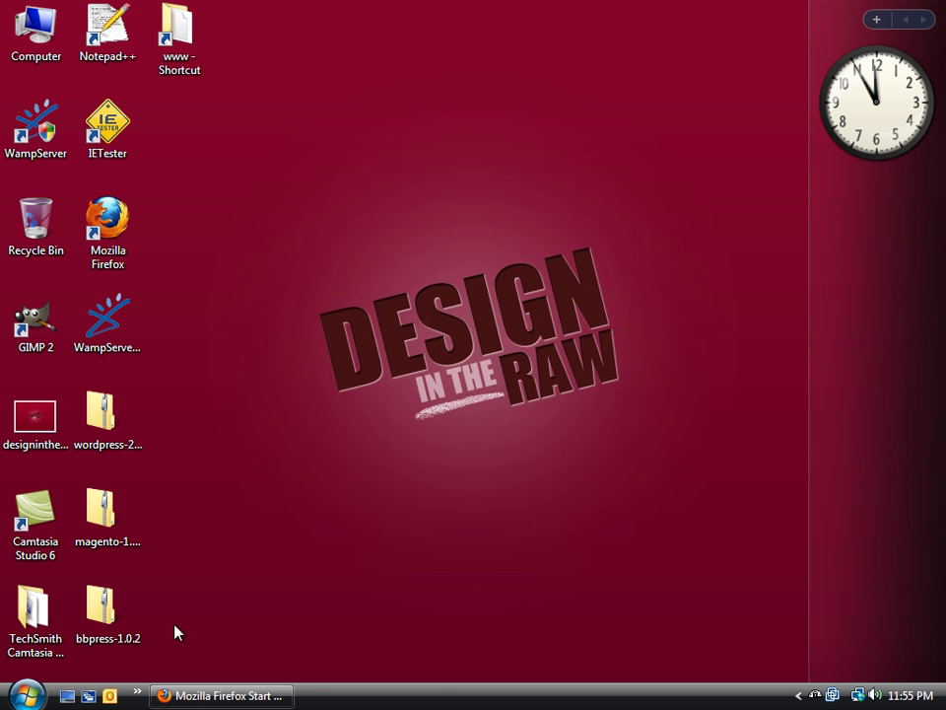
Copy all files from the bbpress folder inside bbpress-1.0.2.zip
double_click(136, 628)
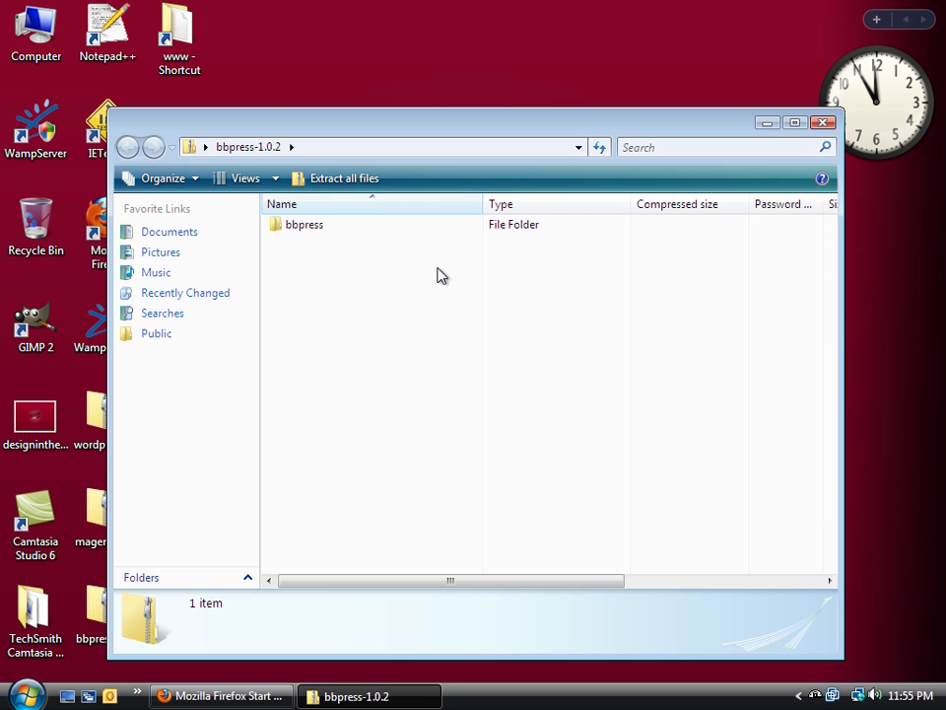
double_click(306, 226)
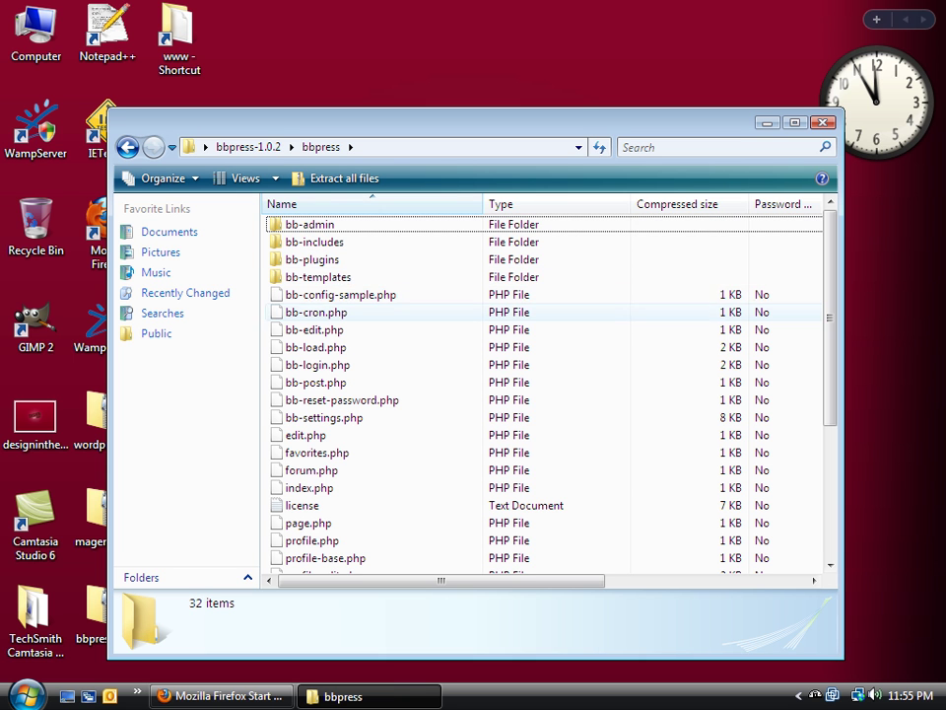
key("ctrl+a")
right_click(361, 320)
left_click(403, 382)
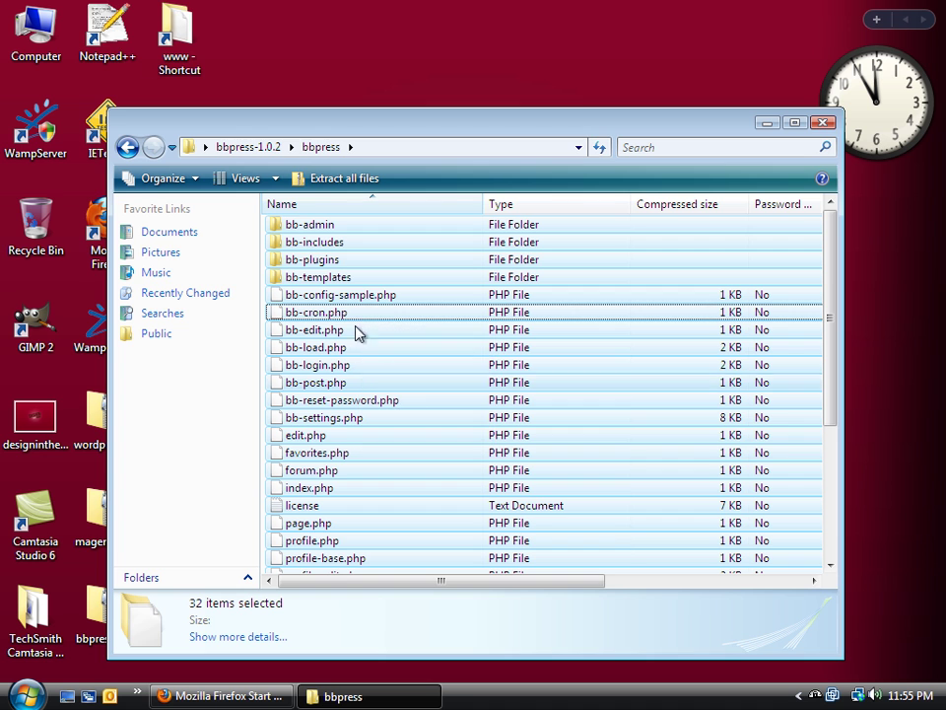
Create a forums folder in www\wordpress and paste the bbPress files into it
double_click(177, 34)
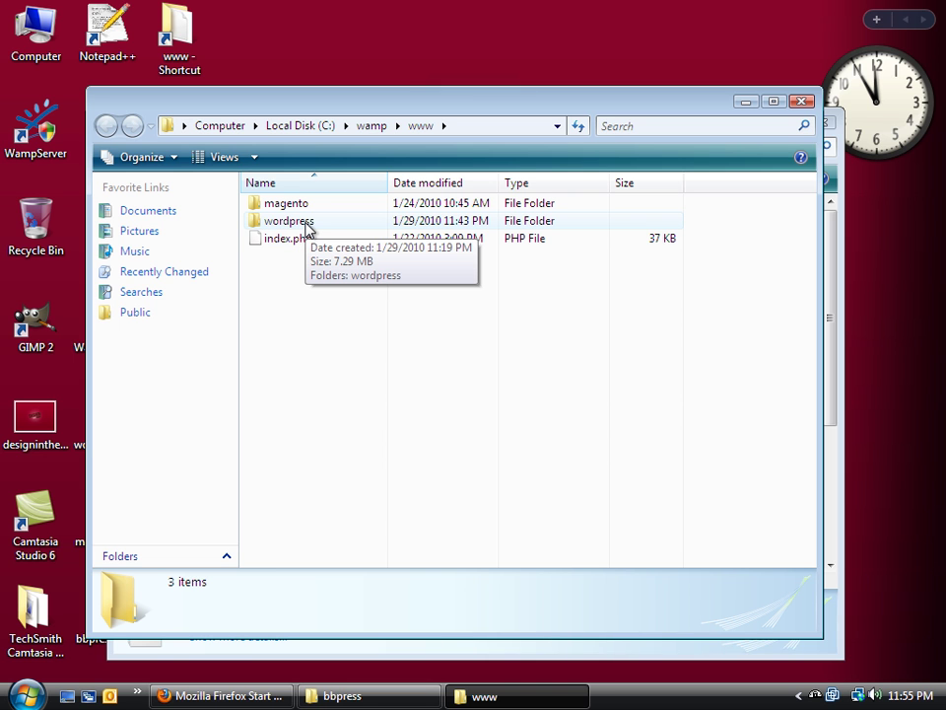
double_click(289, 222)
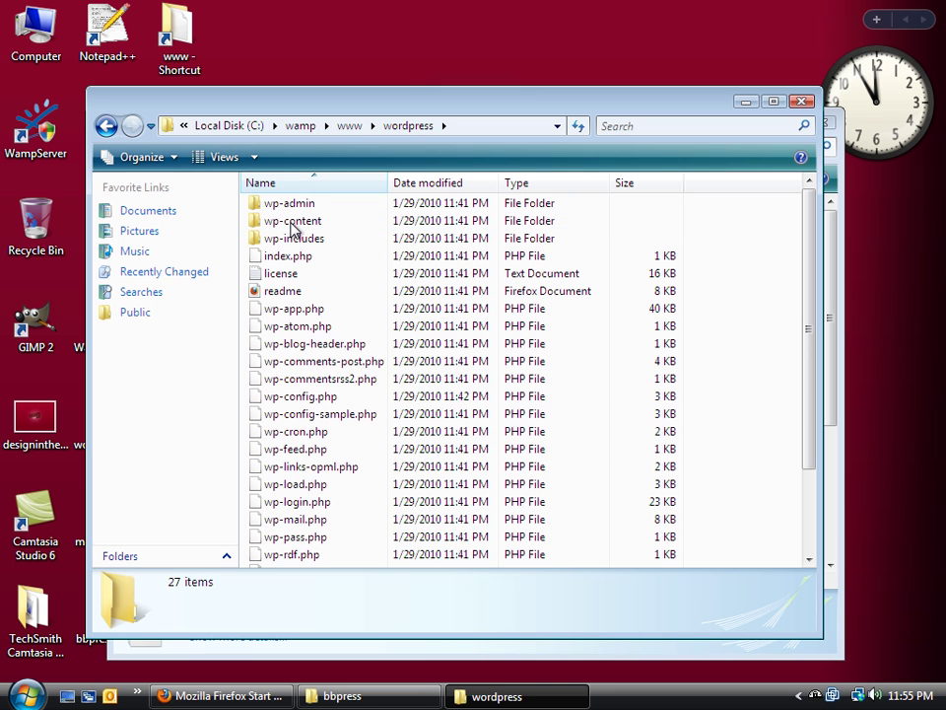
right_click(744, 289)
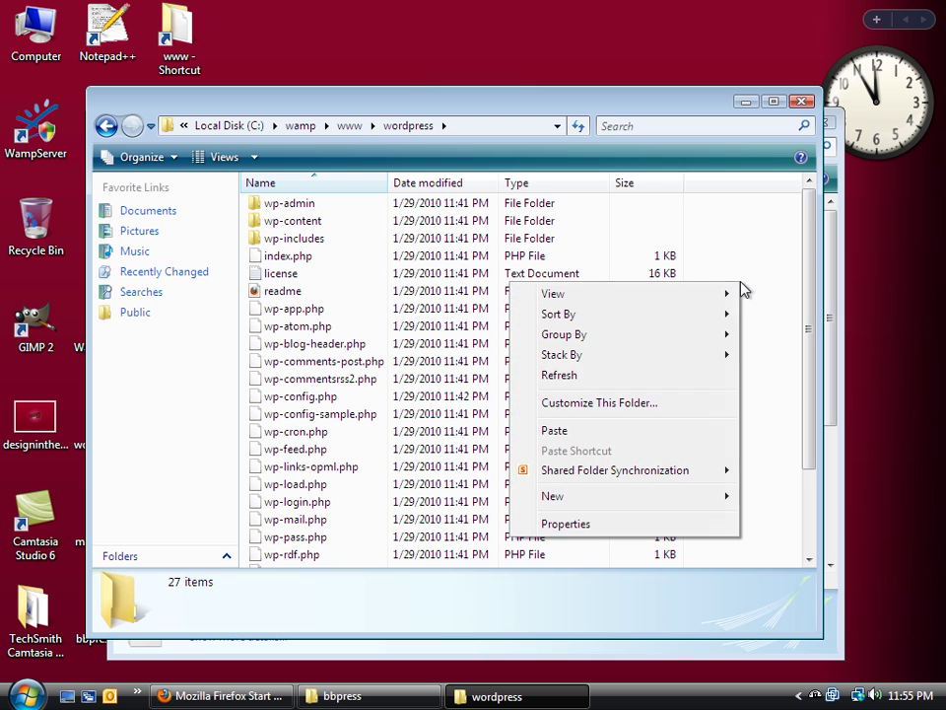
mouse_move(676, 496)
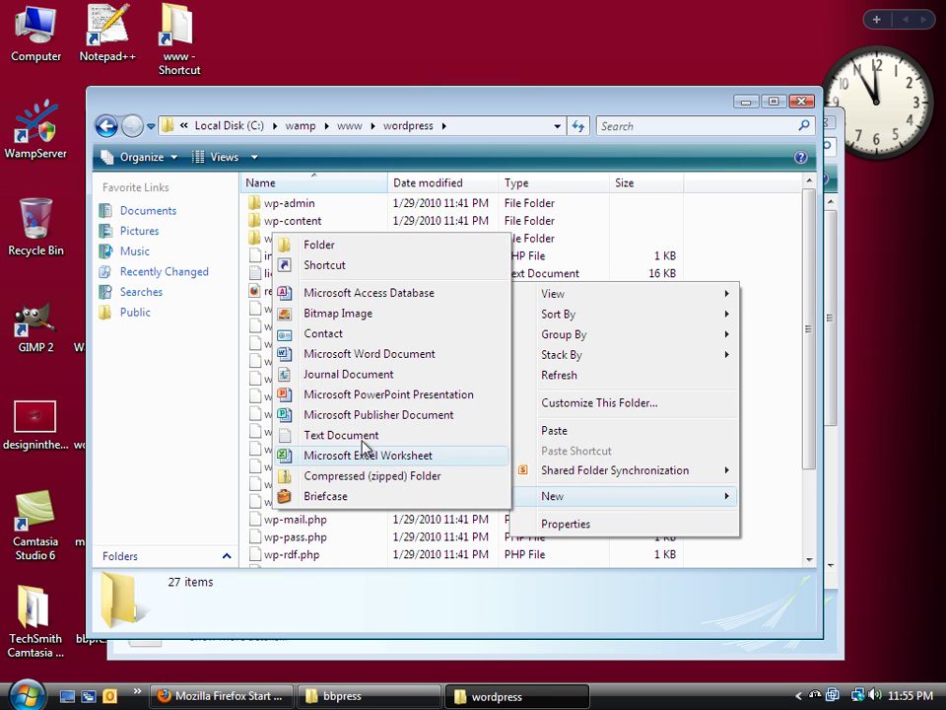
left_click(378, 243)
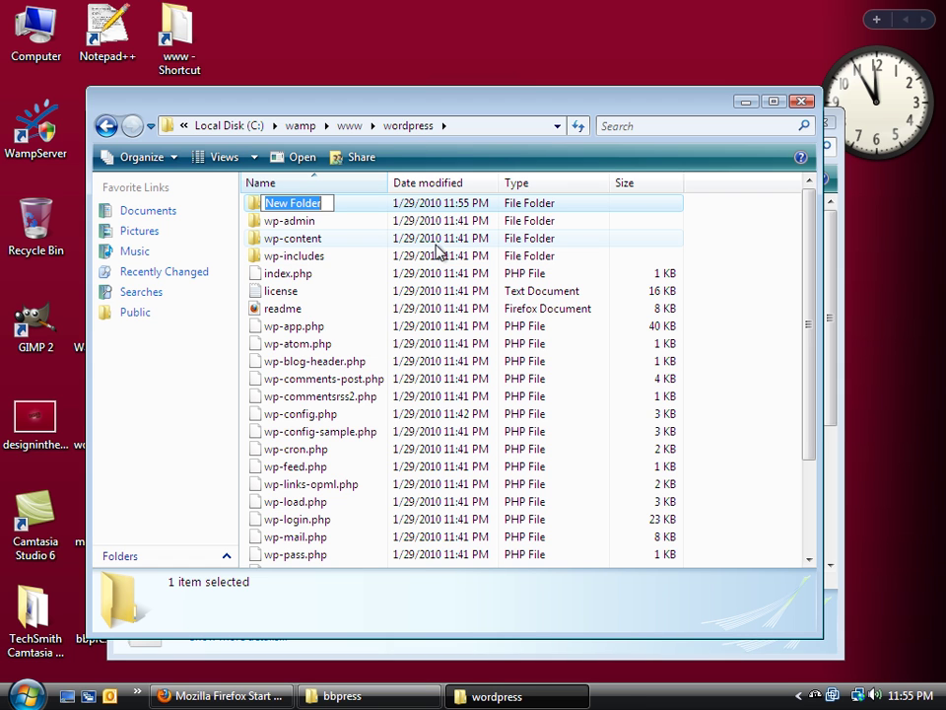
type("forums")
key("Return")
key("Return")
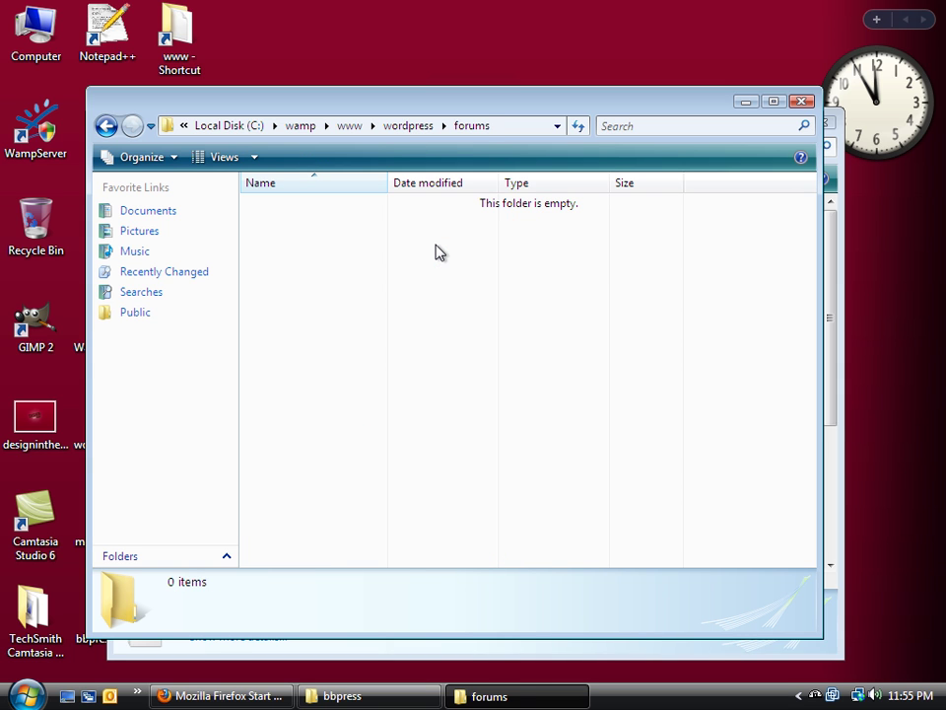
key("ctrl+v")
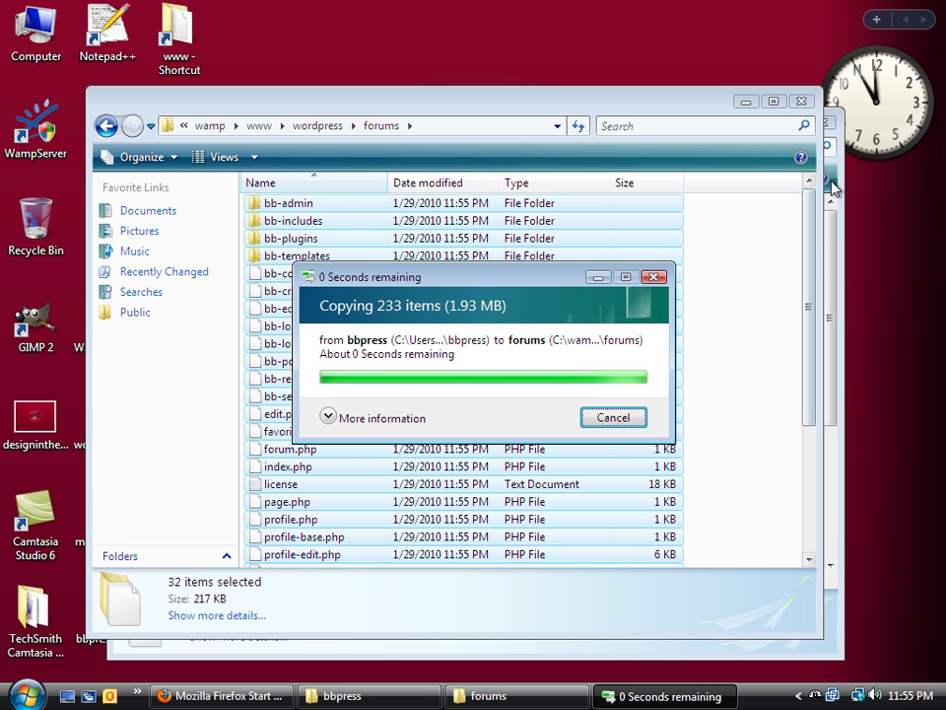
left_click(806, 105)
Close the archive window and load localhost/wordpress/forums in Firefox to reach the installer
left_click(816, 120)
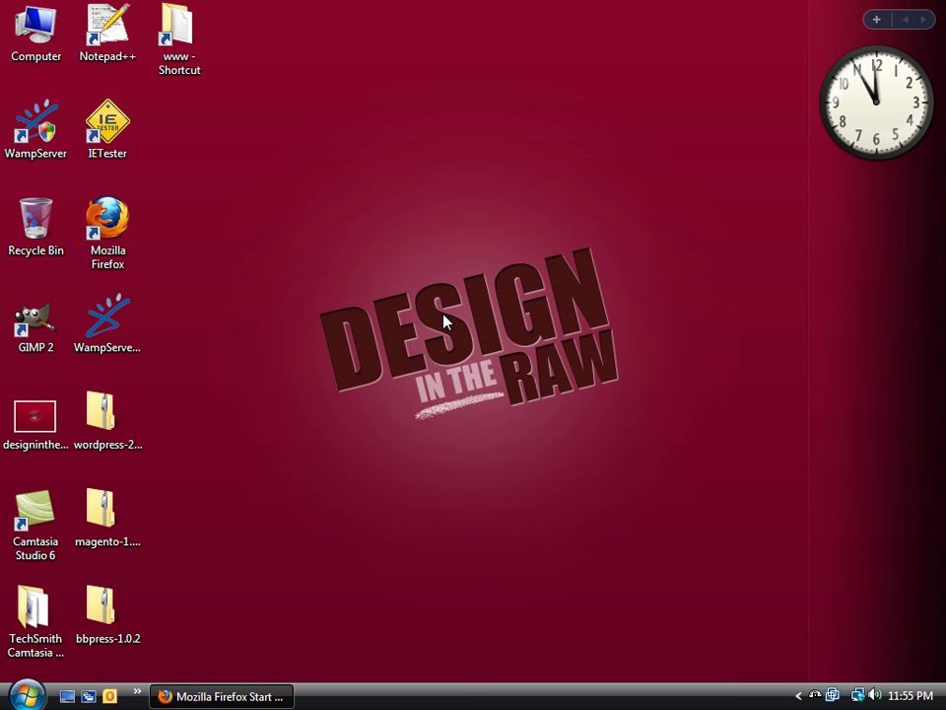
left_click(275, 694)
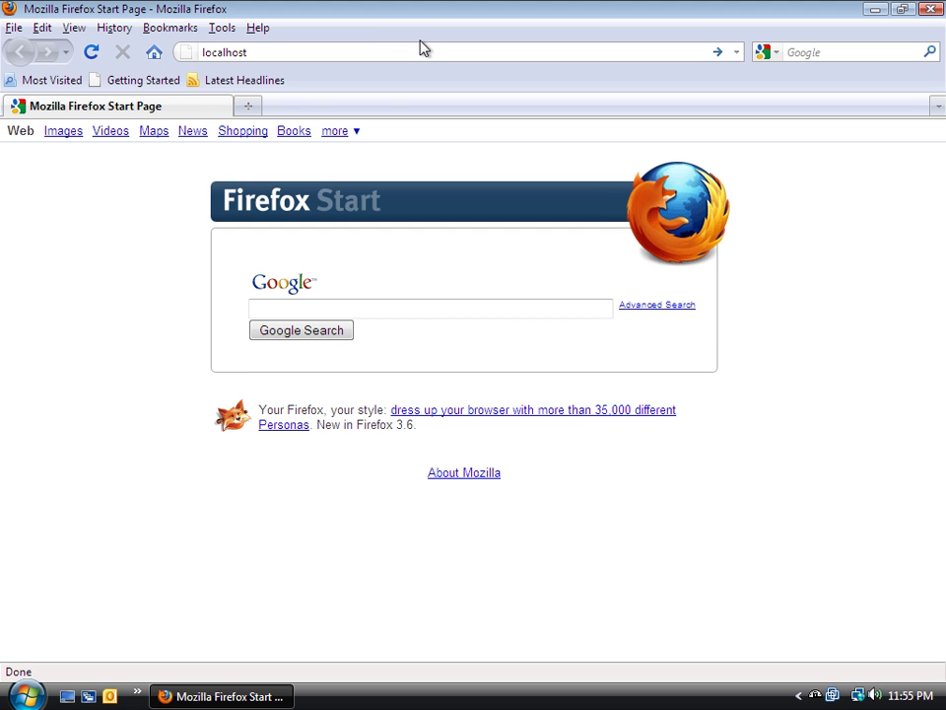
type("/")
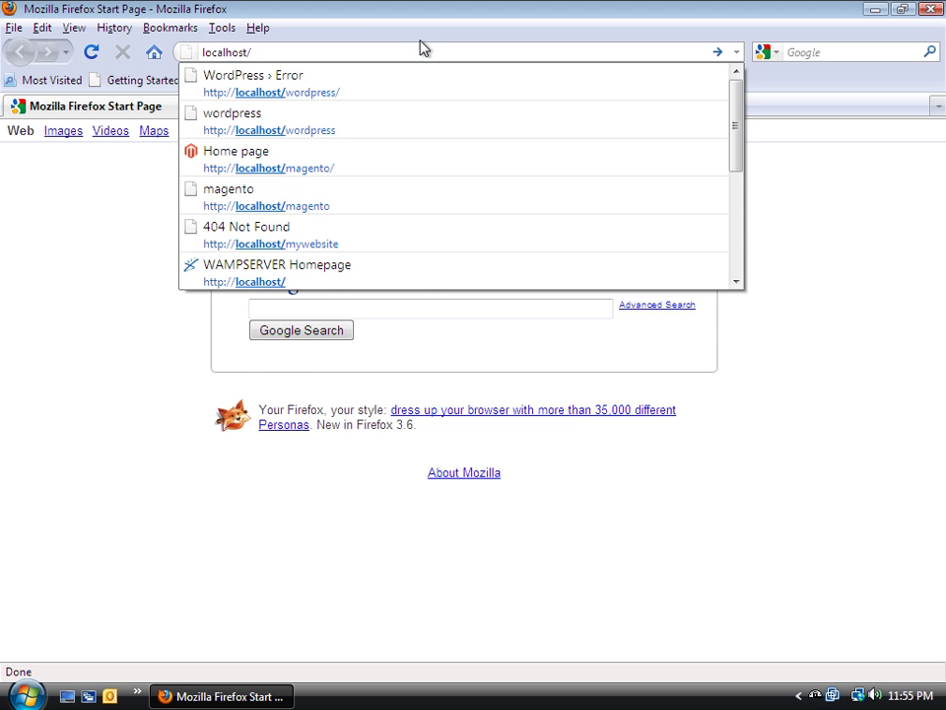
type("wordpress")
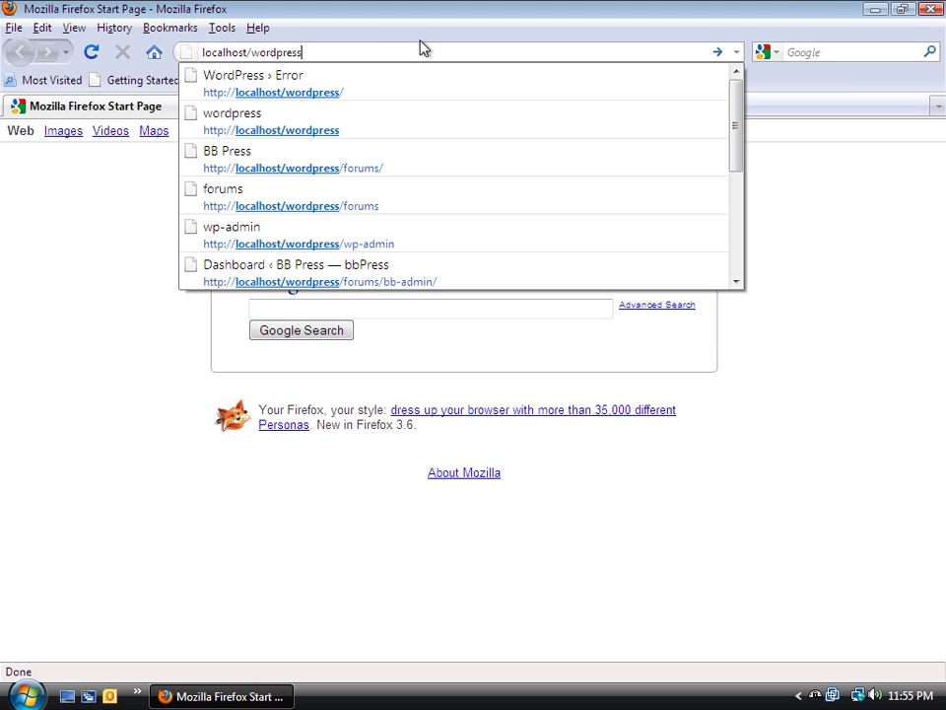
type("/")
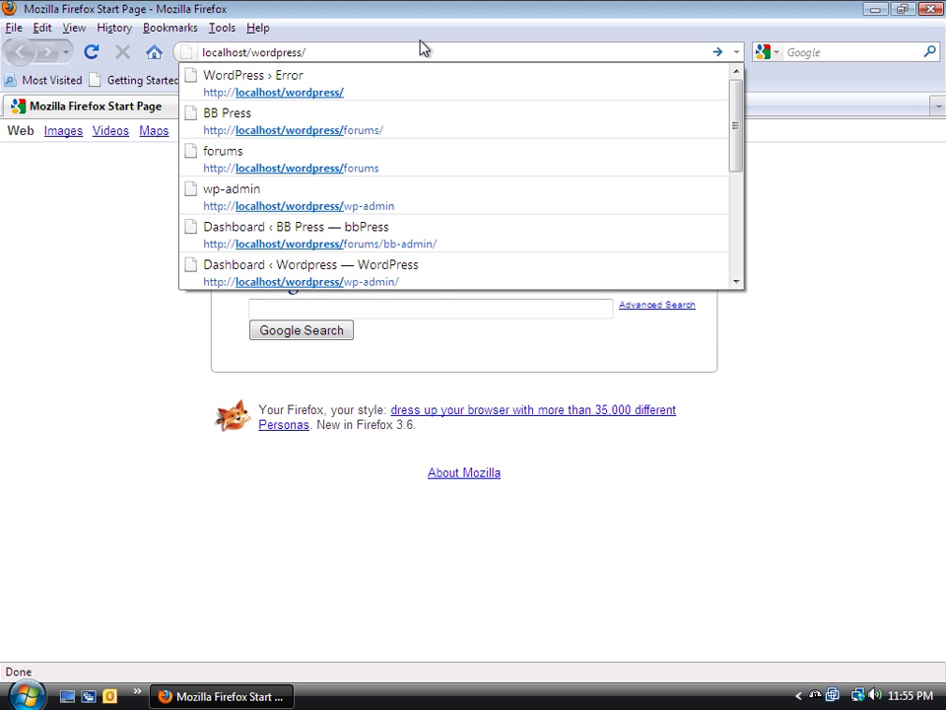
type("forums")
key("Return")
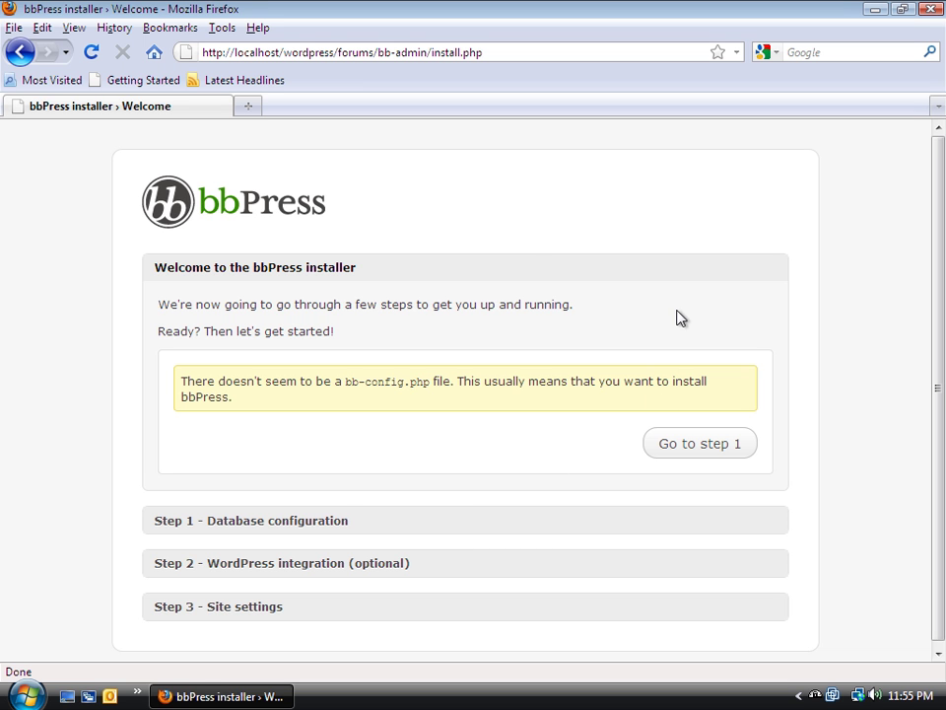
On installer Step 1, enter database bbpress and user root, show advanced settings, and save the configuration
left_click(721, 448)
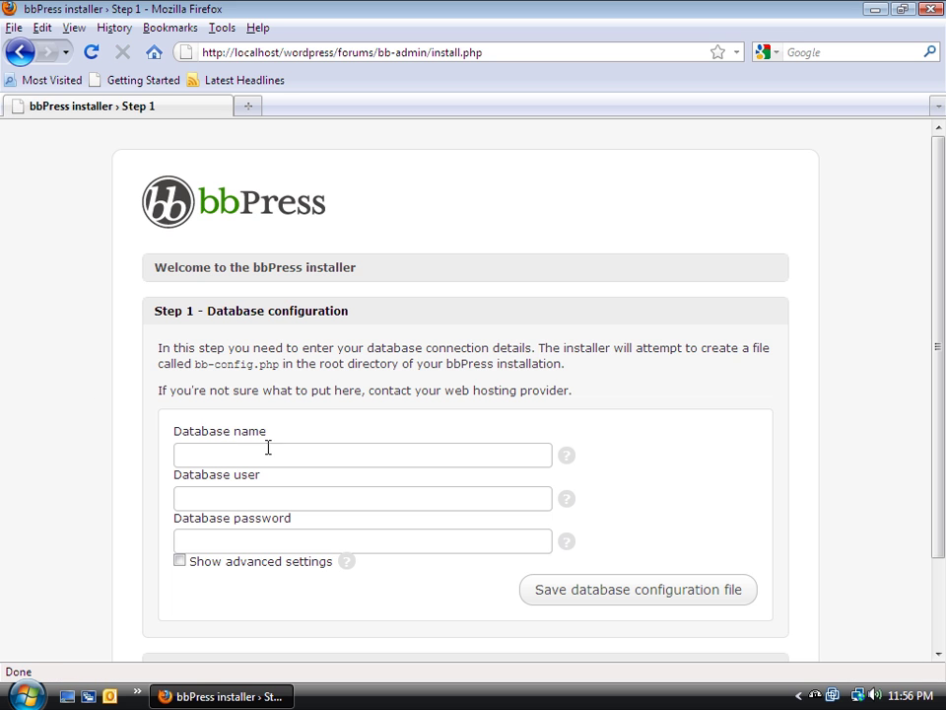
left_click(267, 447)
type("bb")
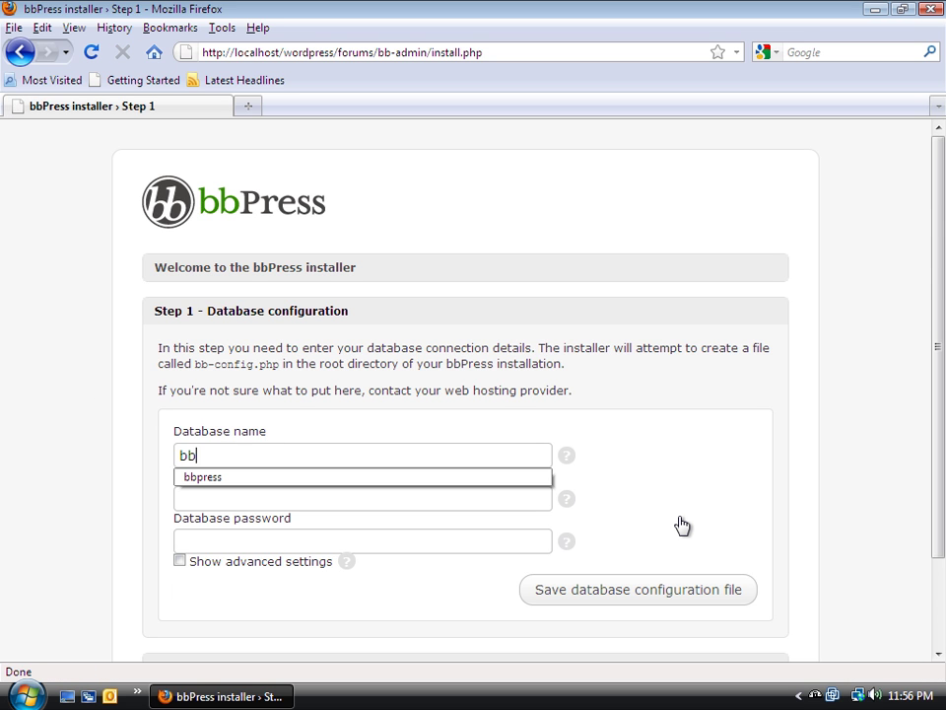
type("press")
key("Tab")
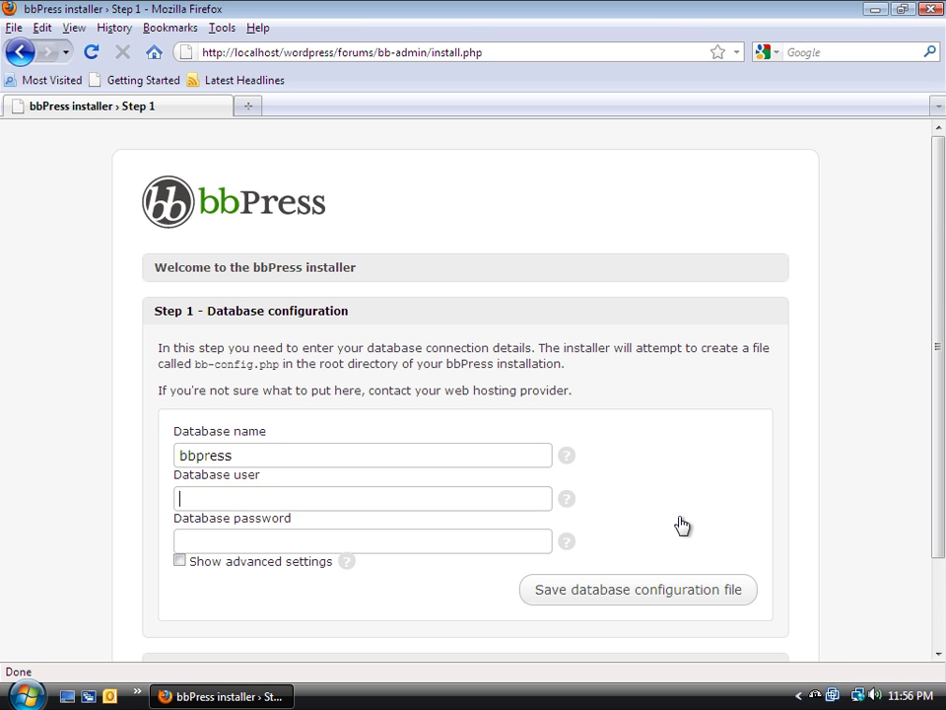
type("root")
left_click(280, 564)
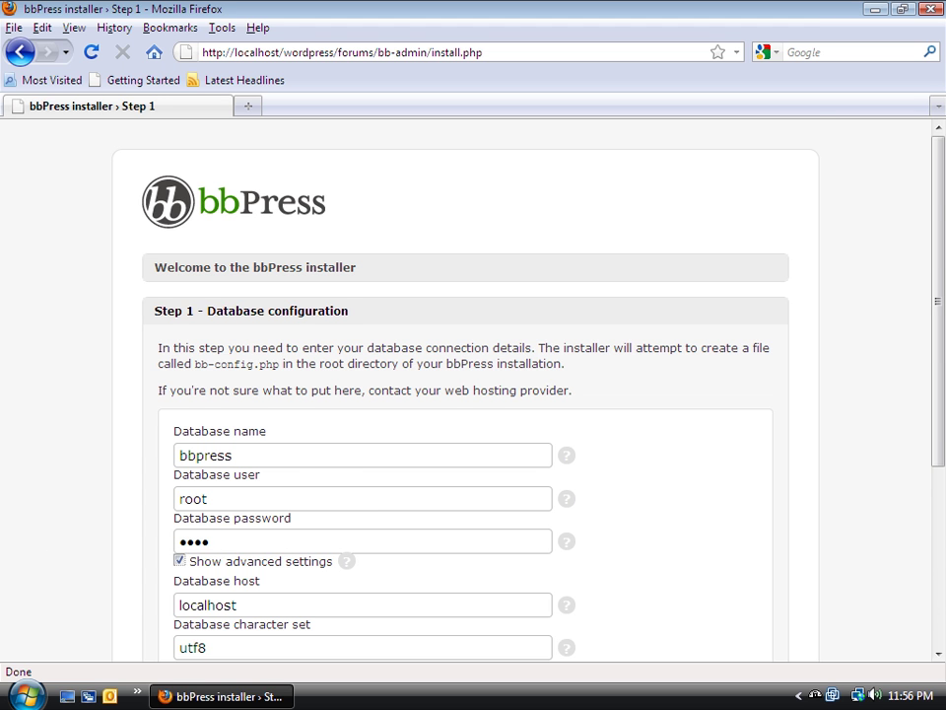
scroll(86, 508, "down", 2)
scroll(86, 507, "down", 2)
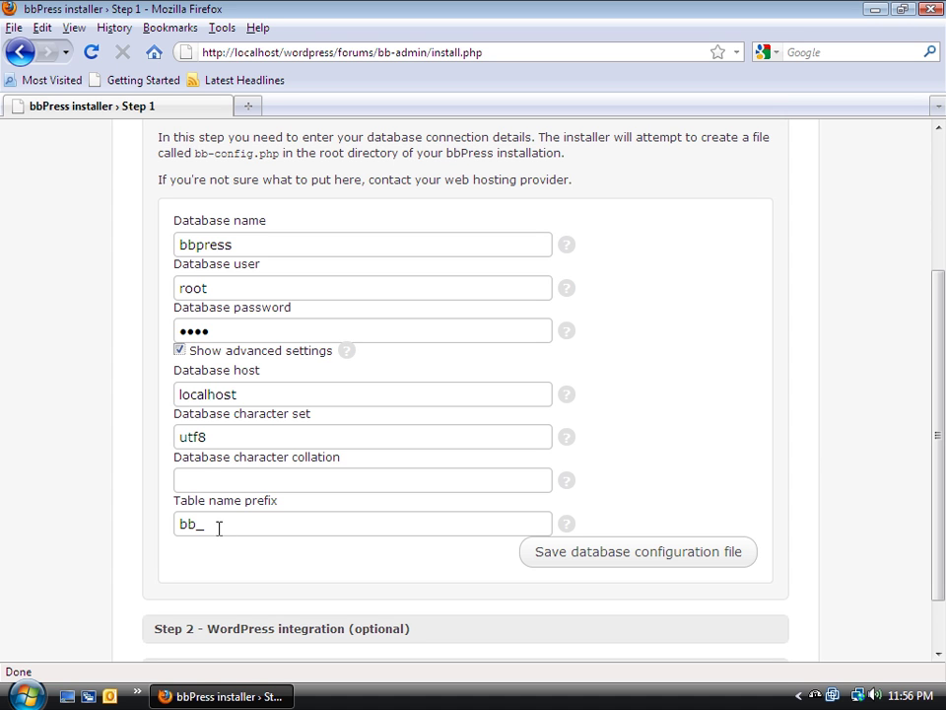
left_click(671, 564)
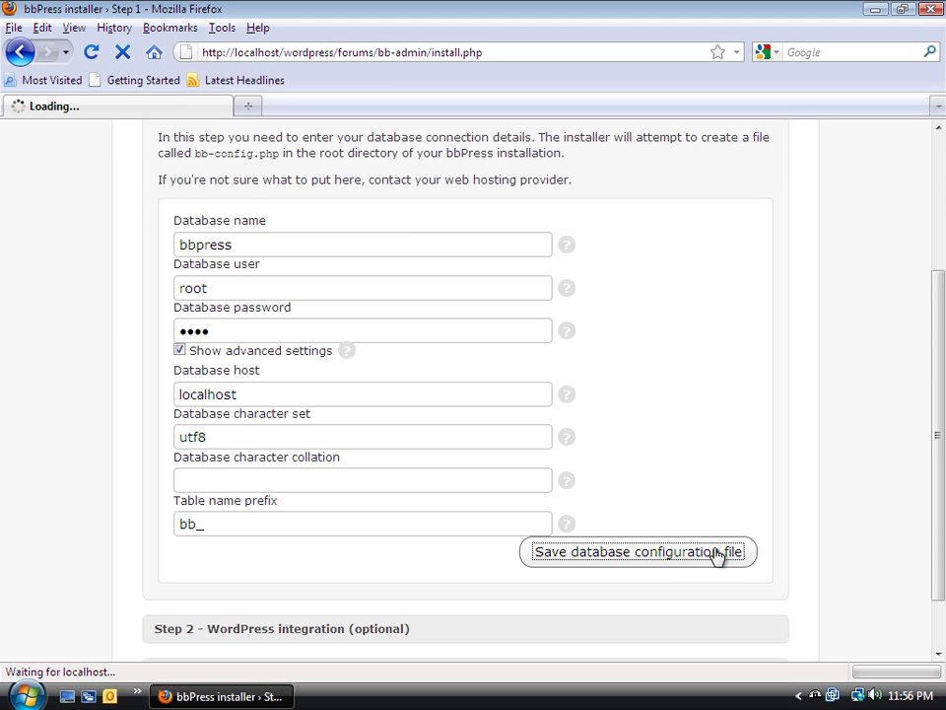
Go to Step 2 and tick Add integration settings and Add cookie integration settings
left_click(730, 445)
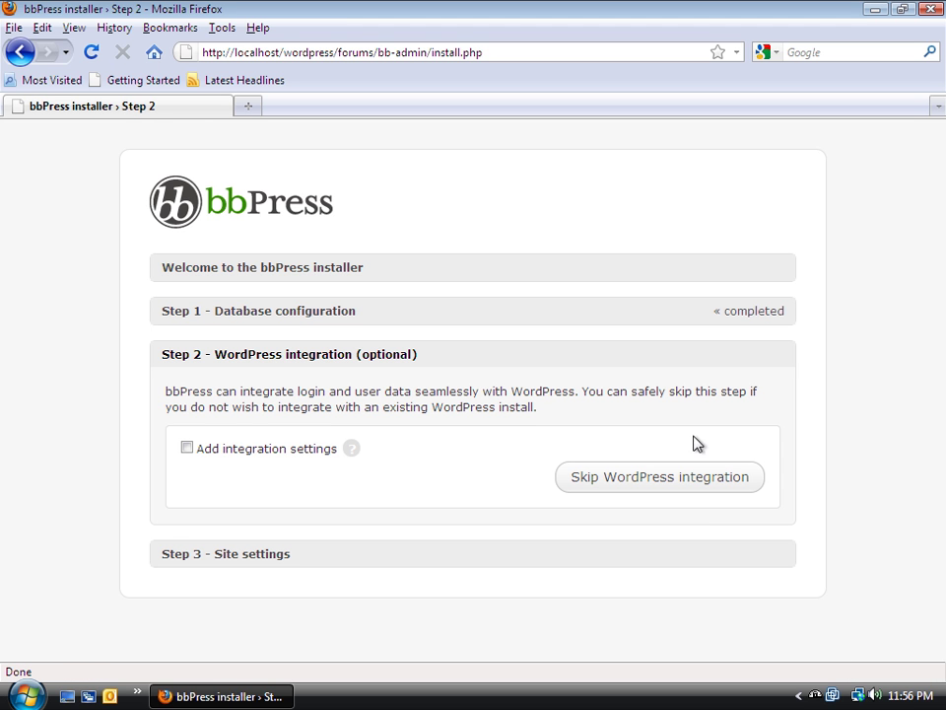
left_click(187, 449)
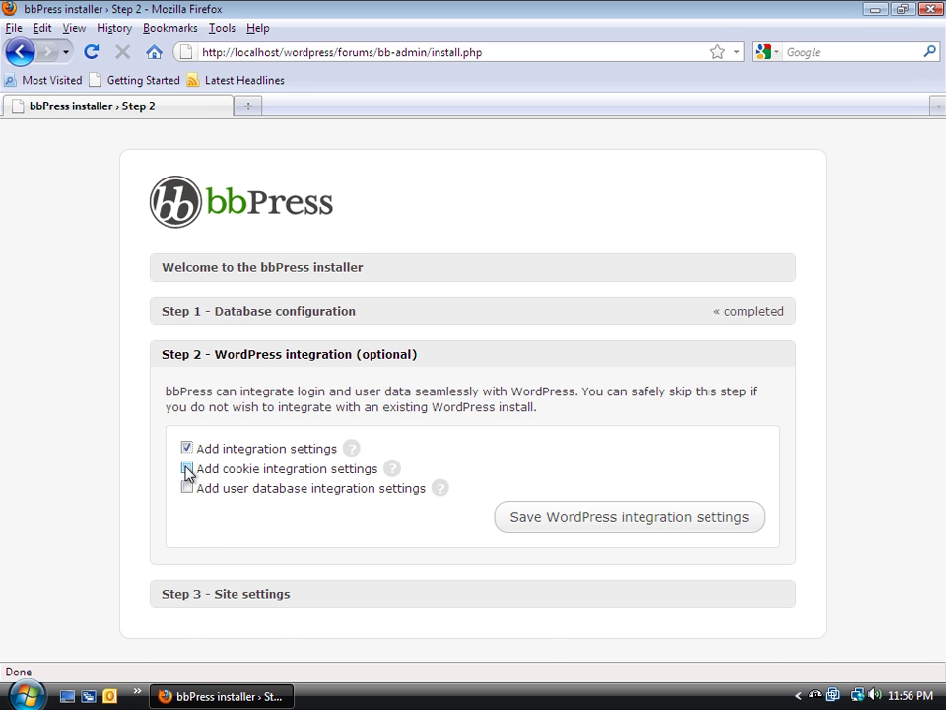
left_click(188, 469)
scroll(296, 493, "down", 2)
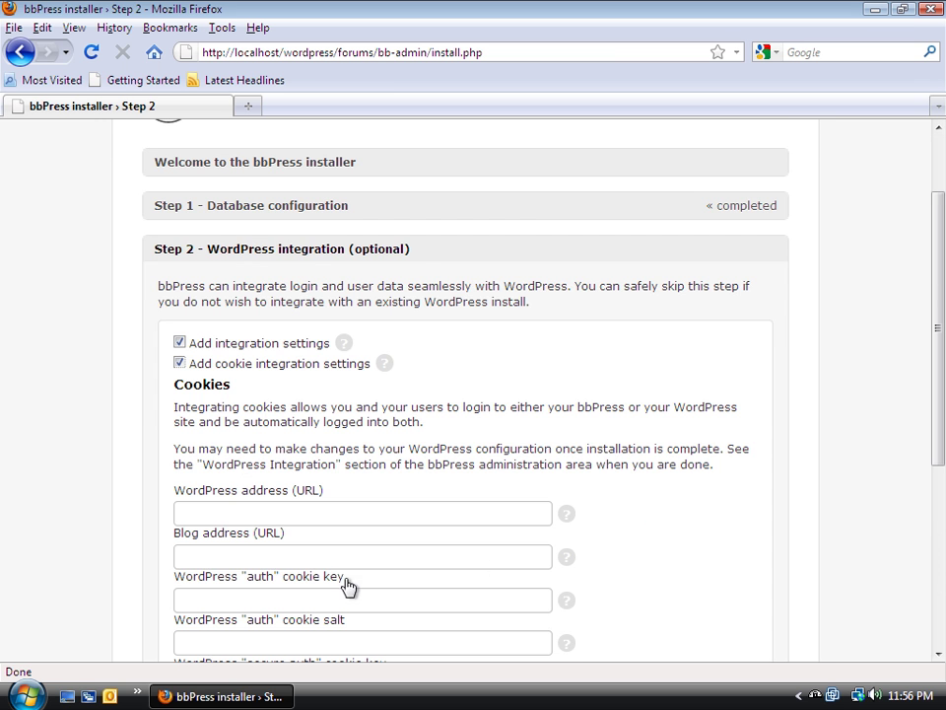
scroll(348, 585, "down", 4)
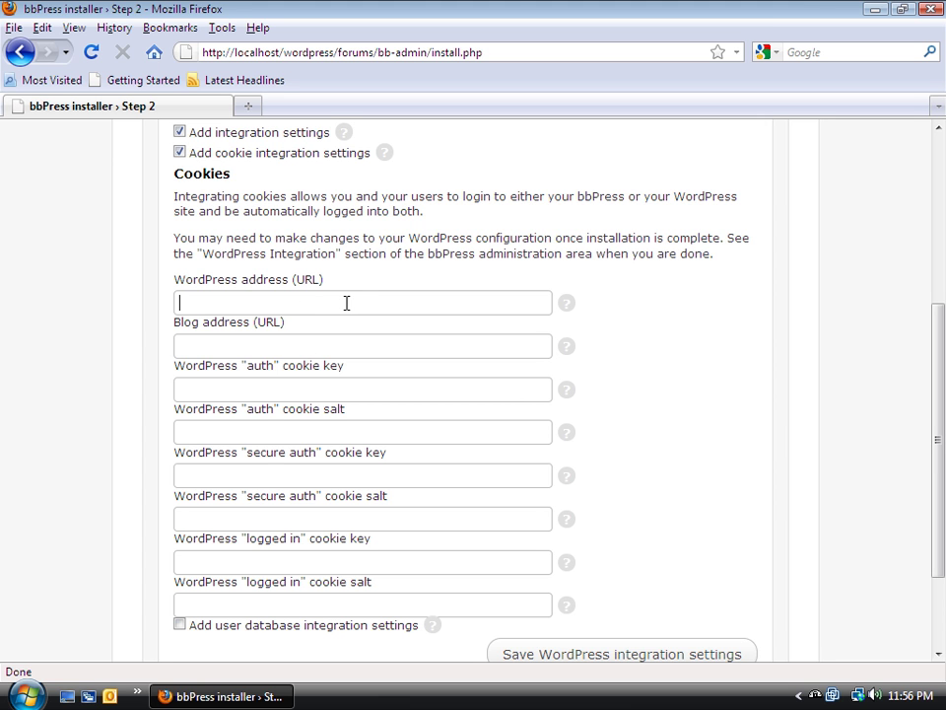
type("localhost")
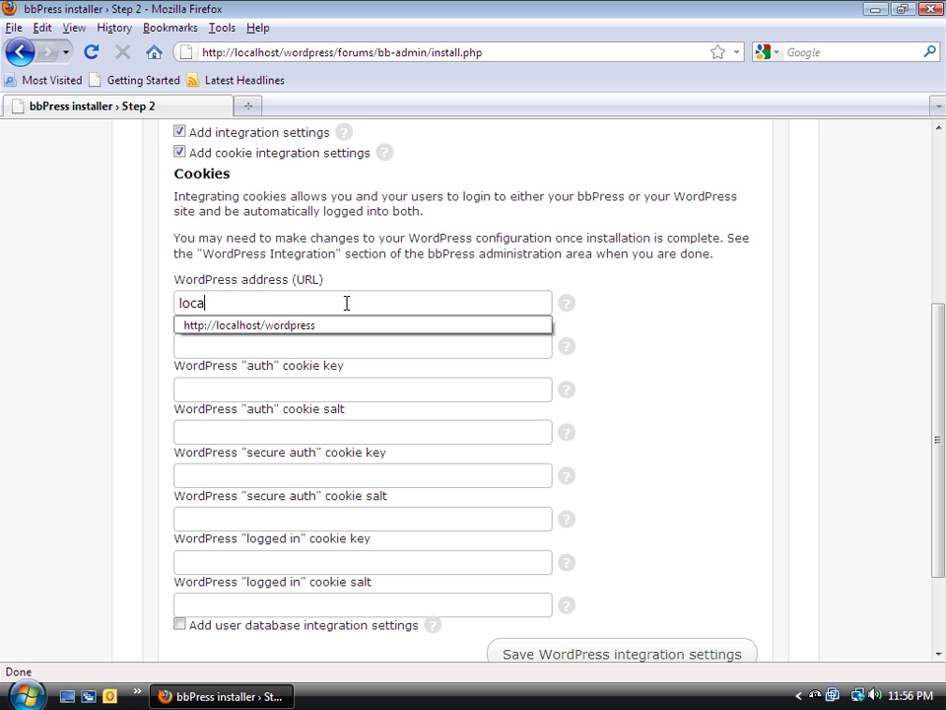
key("BackSpace")
key("BackSpace")
key("BackSpace")
key("BackSpace")
key("BackSpace")
key("BackSpace")
key("BackSpace")
key("BackSpace")
type("http")
key("BackSpace")
type("p://localhost/wordpres")
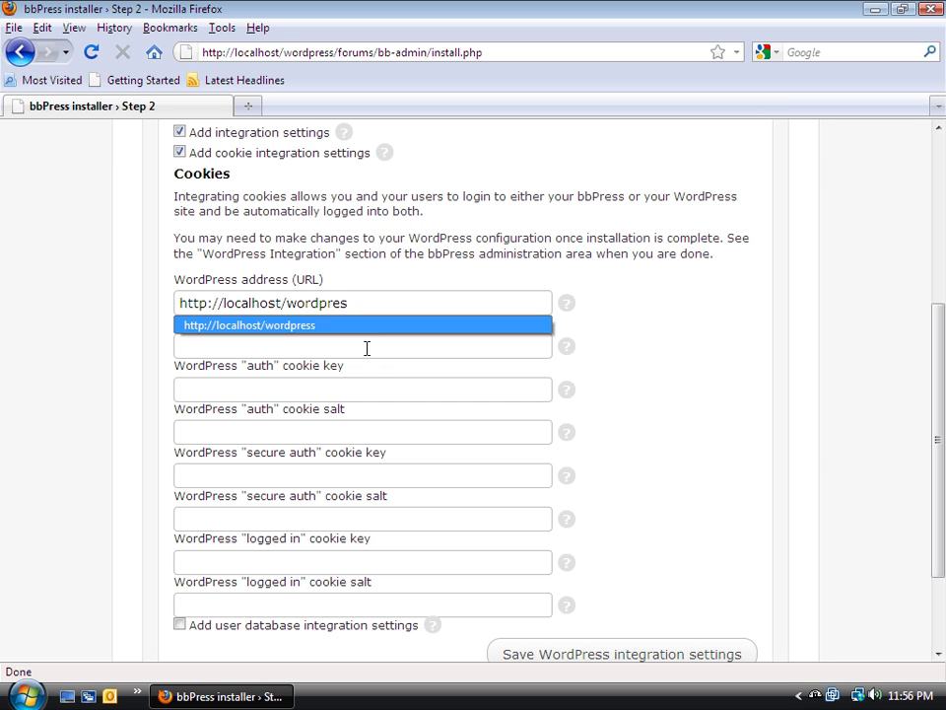
key("Escape")
type("s")
left_click(367, 345)
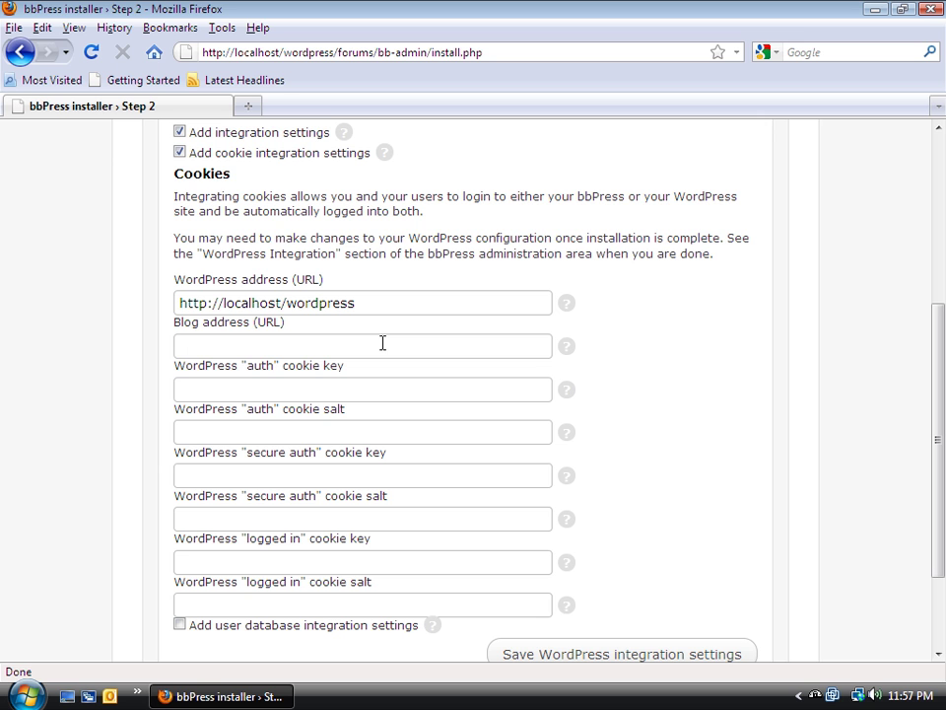
type("http:")
key("Down")
key("Return")
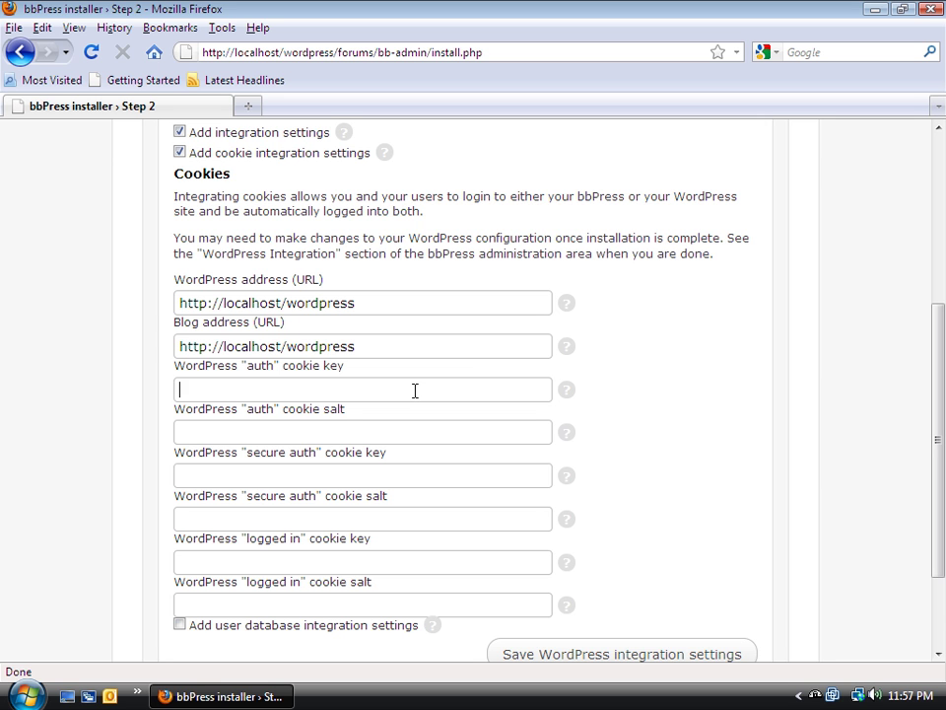
left_click(414, 390)
Browse to www\wordpress in Explorer and bring up the context menu for wp-config.php
left_click(874, 10)
double_click(187, 49)
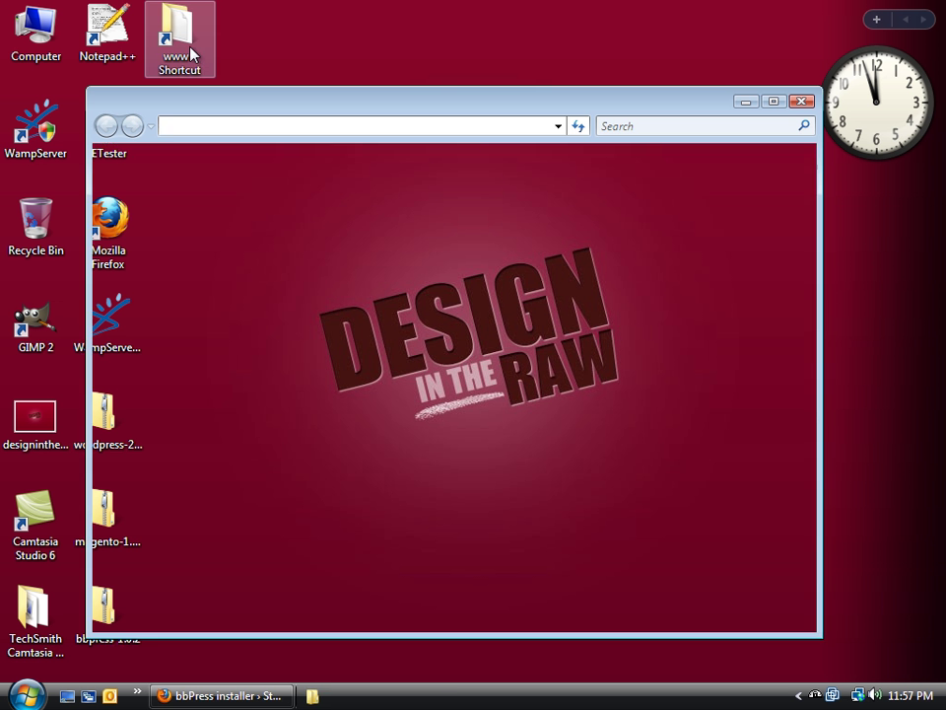
double_click(293, 221)
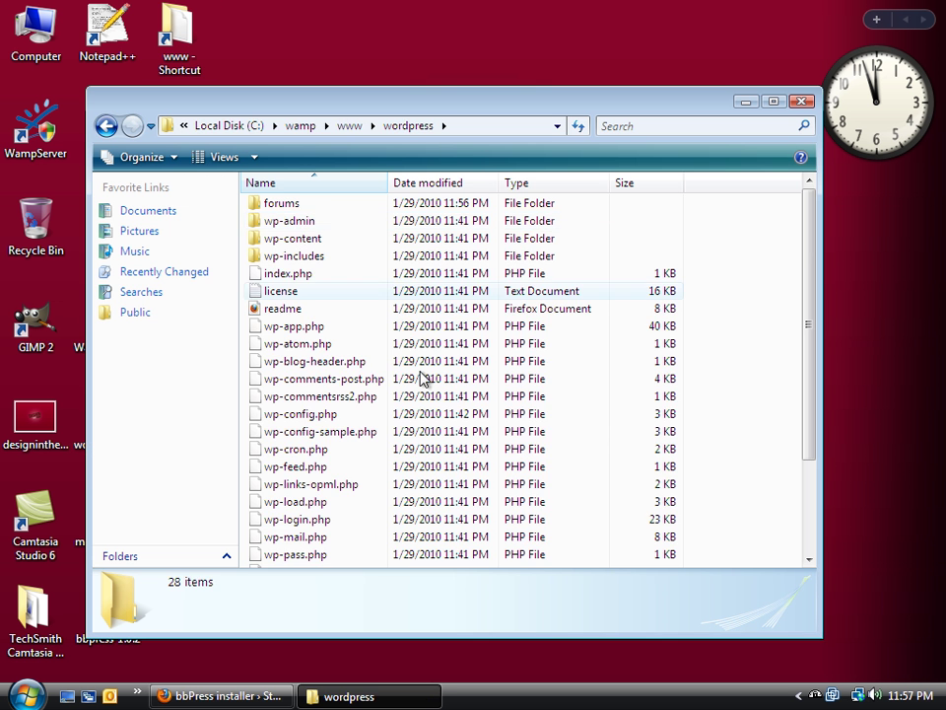
scroll(440, 425, "down", 3)
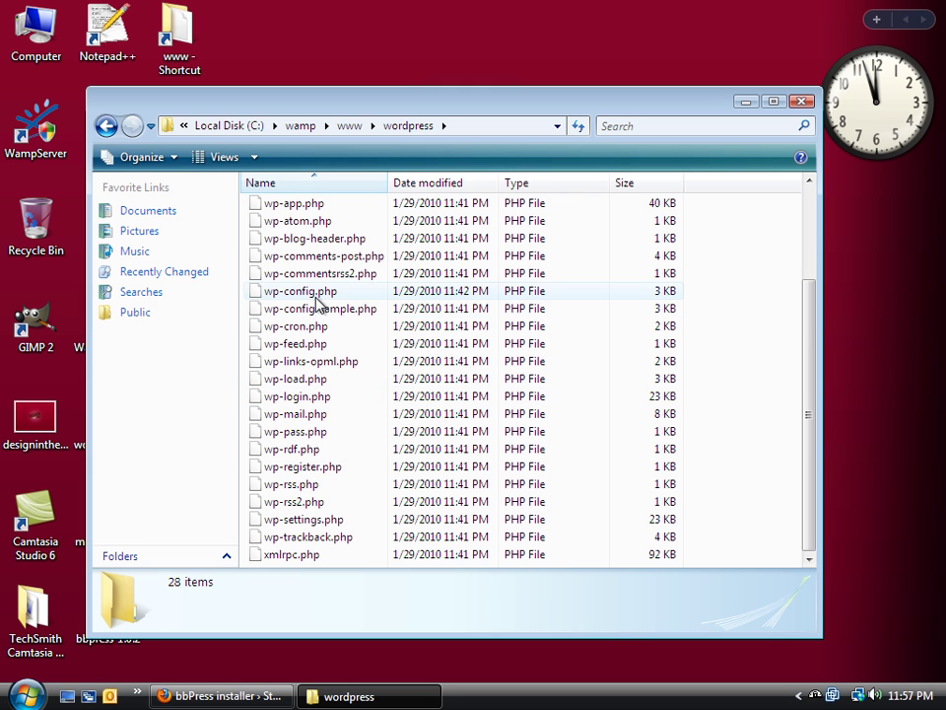
right_click(316, 298)
Open wp-config.php in Notepad++ and select the api.wordpress.org secret-key URL on line 40
left_click(399, 330)
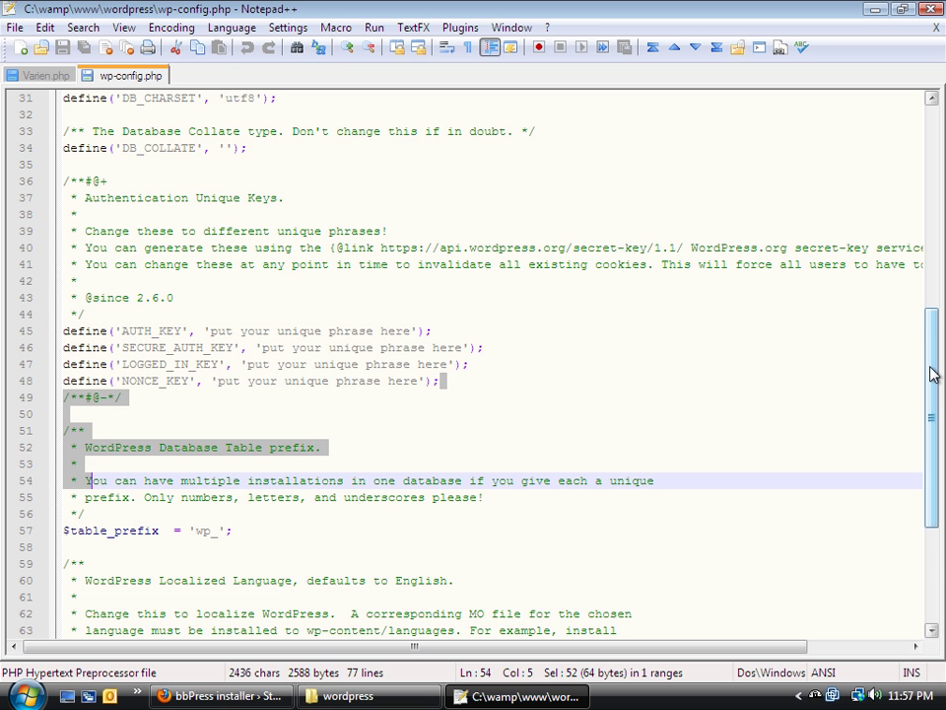
left_click_drag(932, 374, 933, 332)
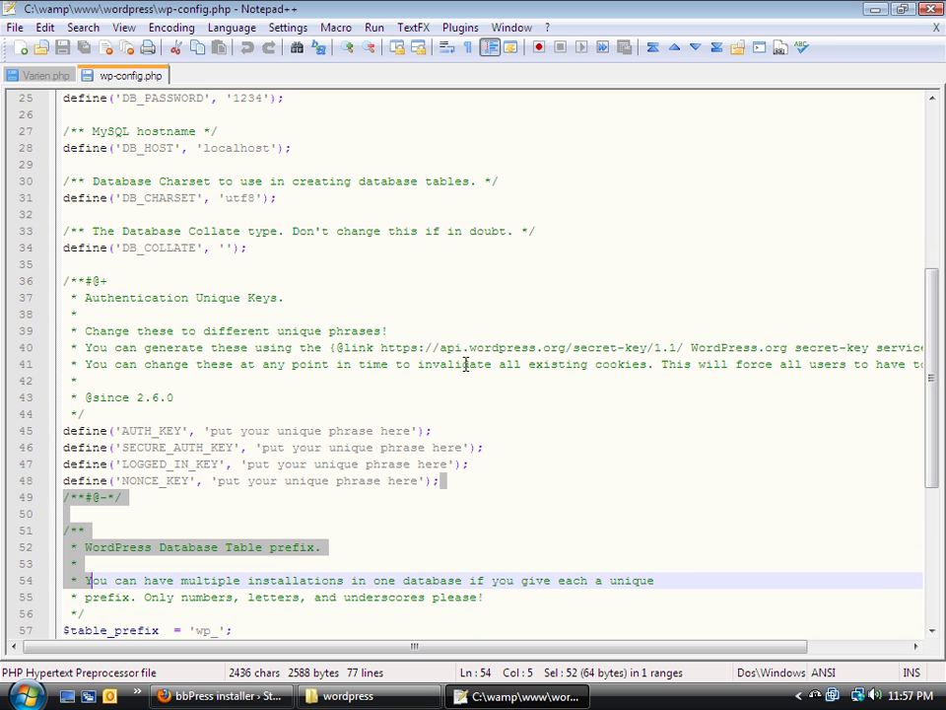
left_click(380, 347)
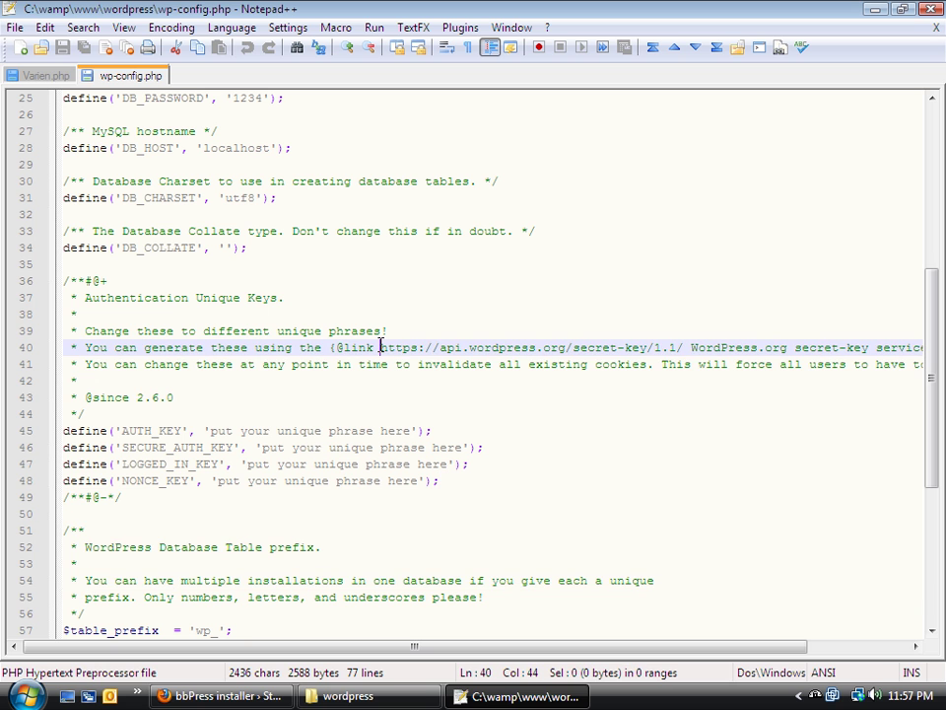
left_click_drag(380, 347, 684, 347)
key("ctrl+c")
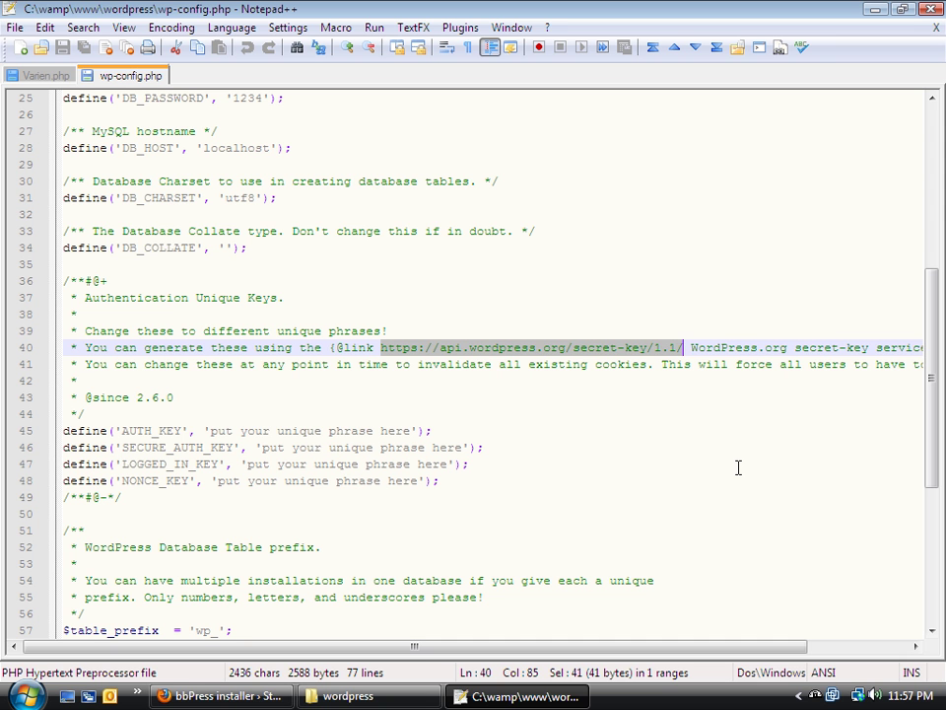
key("alt+Tab")
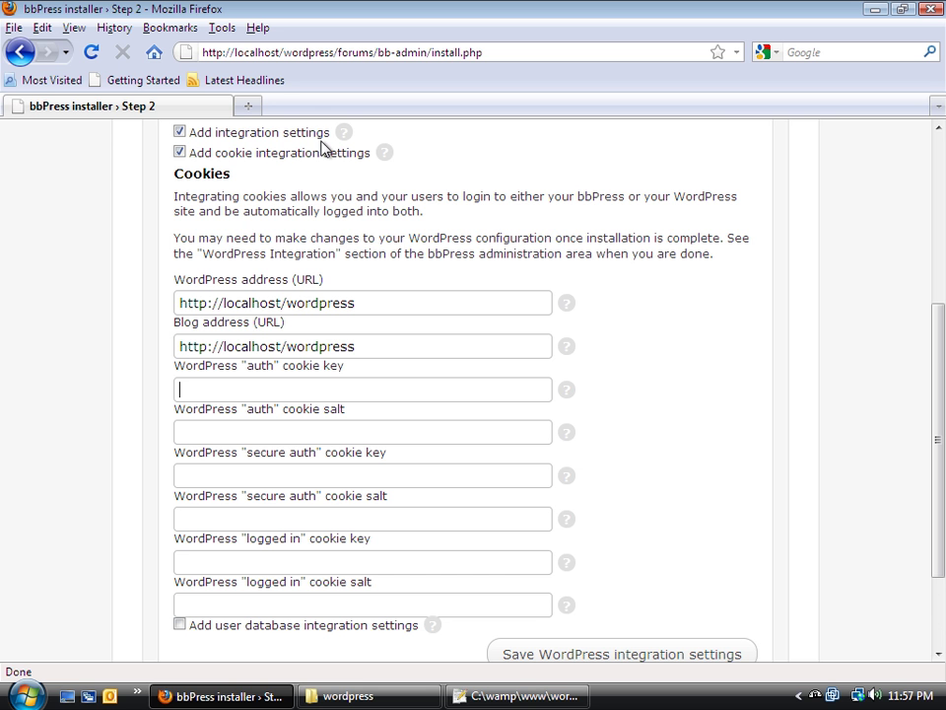
Load the secret-key URL in a new tab, select the four generated define lines, then close the tab
left_click(248, 106)
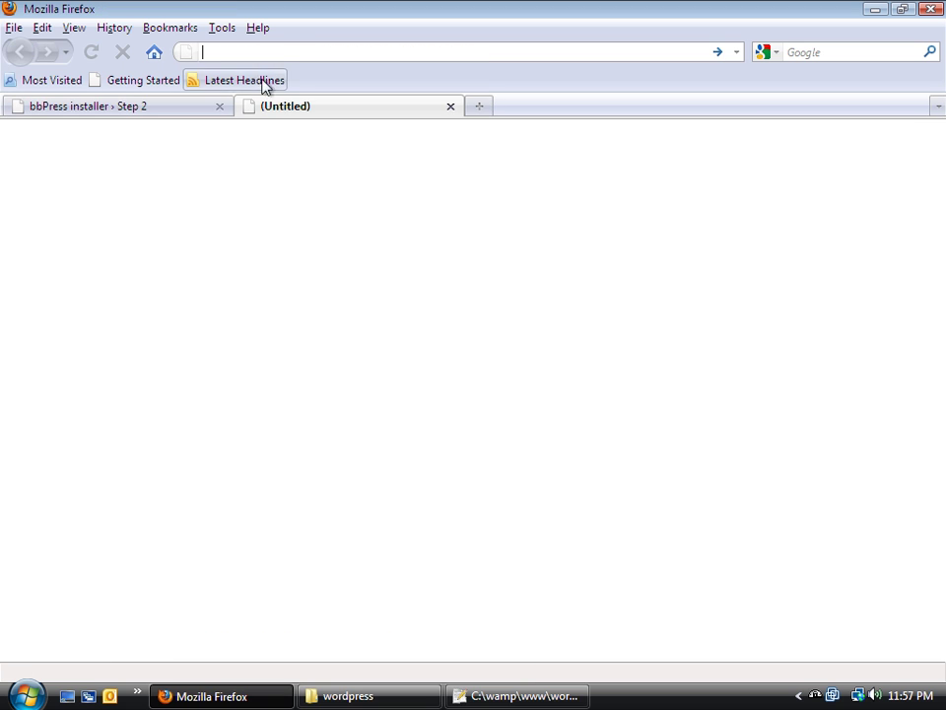
key("ctrl+v")
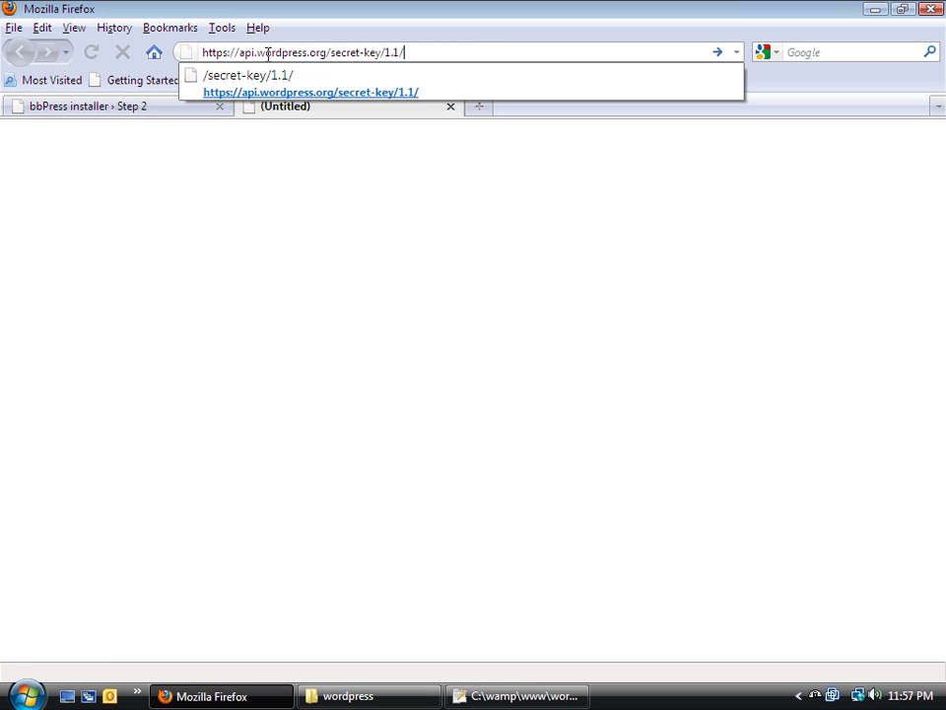
key("Return")
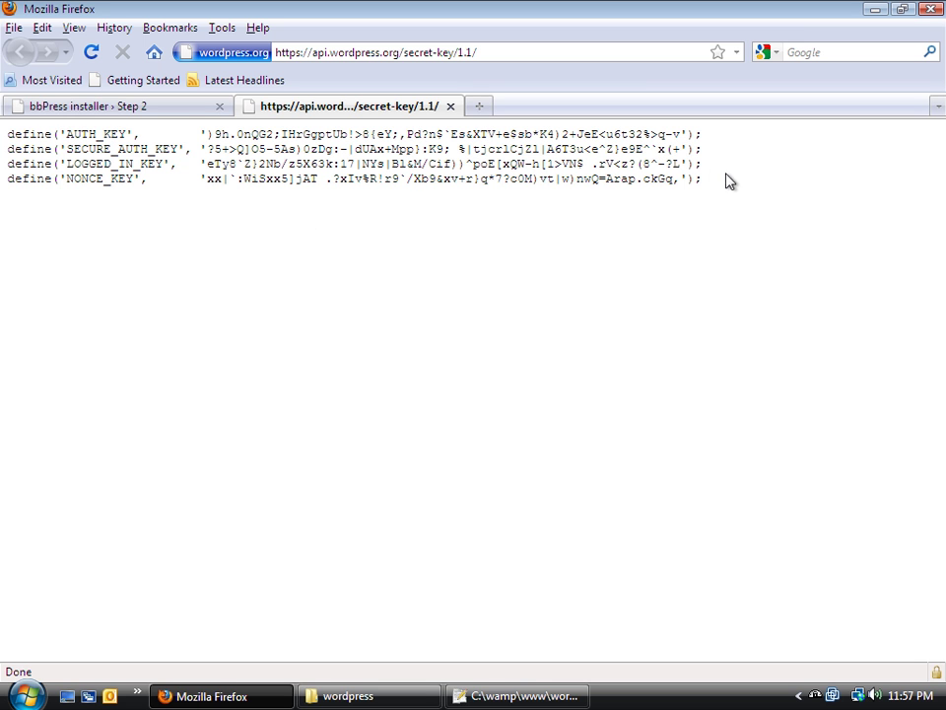
left_click_drag(731, 179, 5, 110)
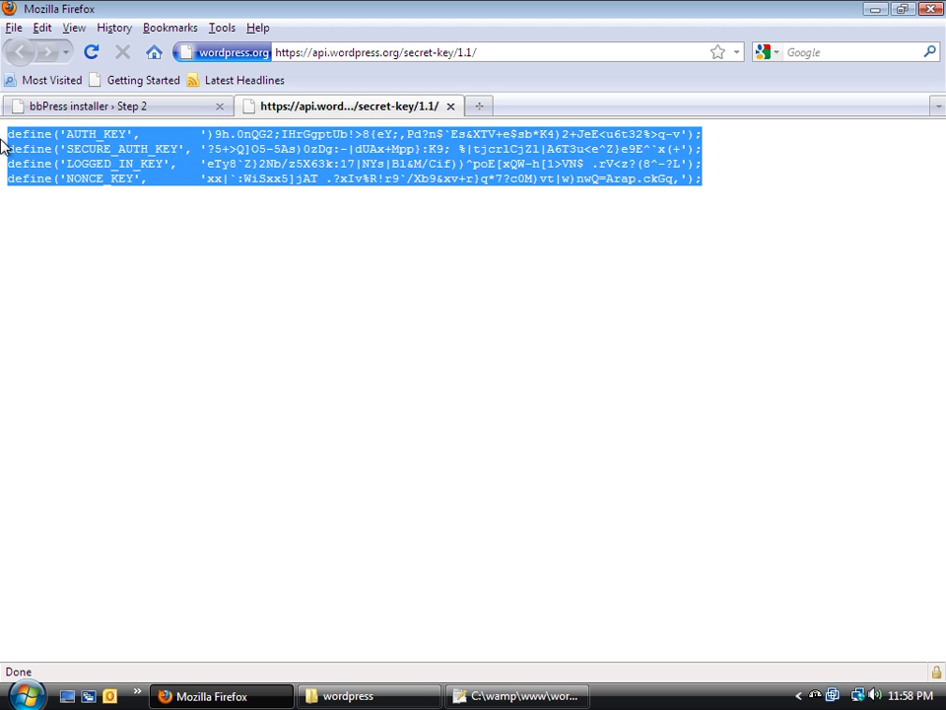
left_click(450, 105)
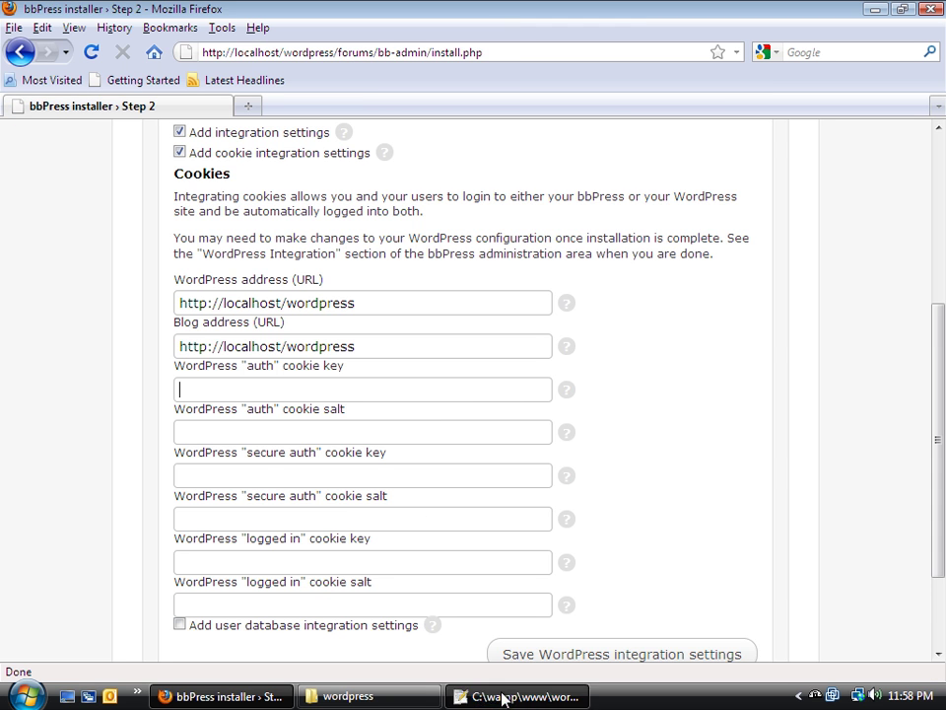
Paste the generated keys over the placeholder key lines in wp-config.php and save it
left_click(503, 696)
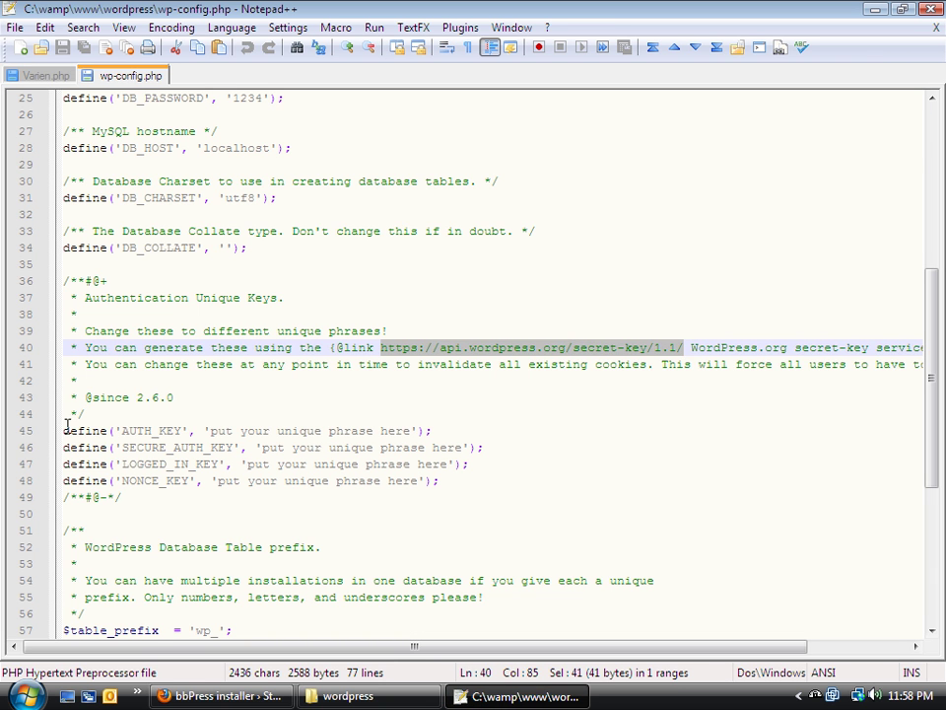
left_click_drag(63, 431, 490, 476)
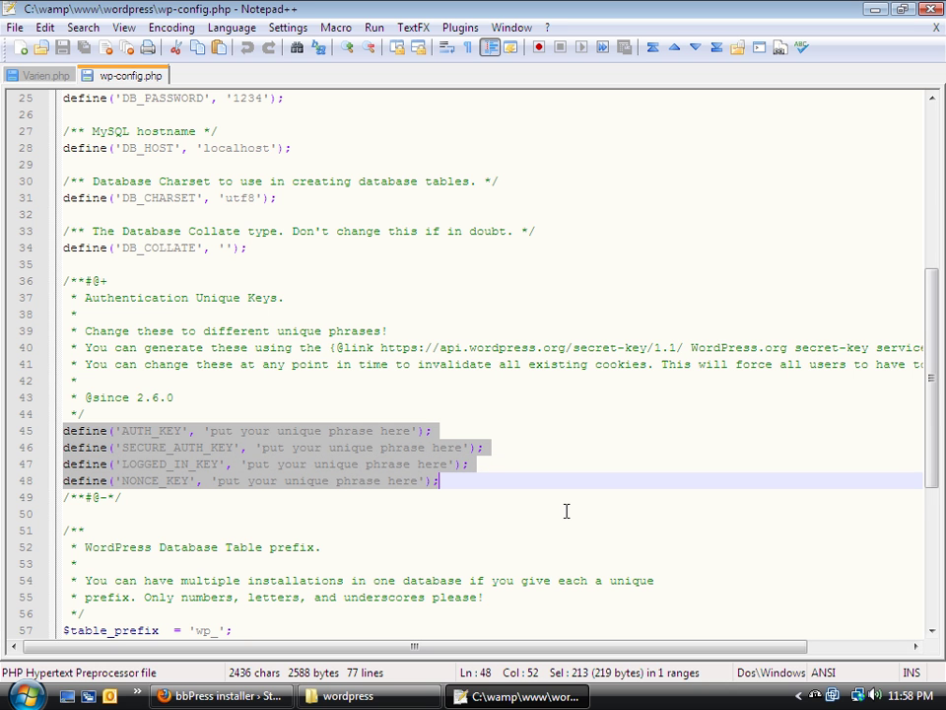
type("define('AUTH_KEY',         ')9h.0nQG2;IHrGgptUb!>8(eY;,Pd?n$`Es&XTV+e$sb*K4)2+JeE<u6t32%>q-v'); define('SECURE_AUTH_KEY',  '?5+>Q]O5-5As)0zDg:-|dUAx+Mpp}:K9; %|tjcrlCjZl|A6T3u<e^Z)e9E^`x(+'); define('LOGGED_IN_KEY',    'eTy8`Z)2Nb/z5X63k:17|NYs|B1&M/Cif))^poE[xQW-h[1>VN$ .rV<z?(8^-?L'); define('NONCE_KEY',        'xx|`:WiSxx5]jAT .?xIv%R!r9`/Xb9&xv+r}q*7?c0M)vt|w)nwQ=Arap.ckGq,');")
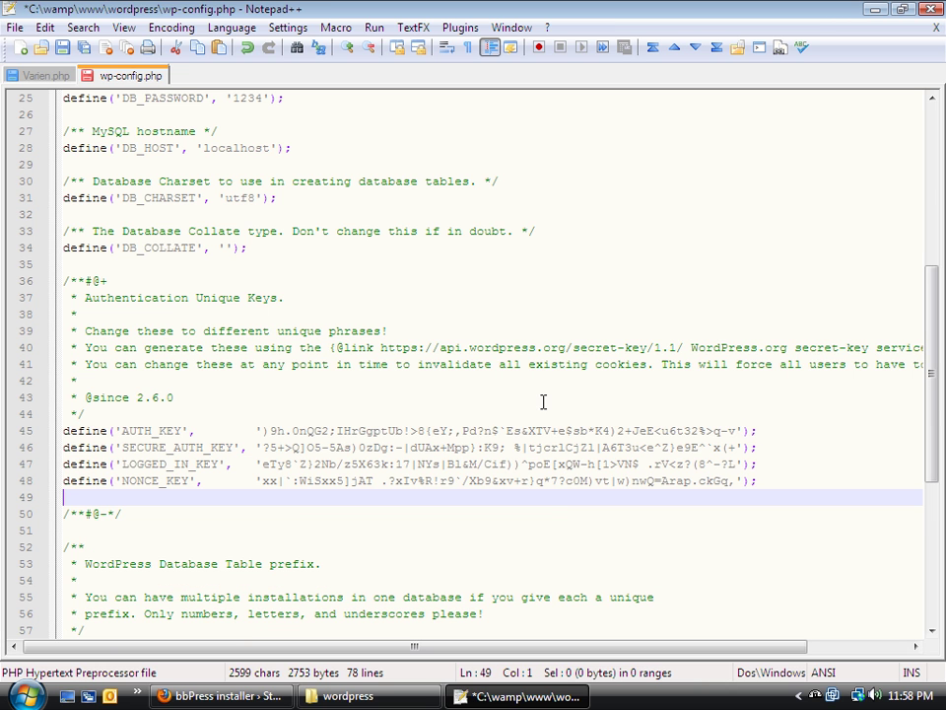
key("ctrl+s")
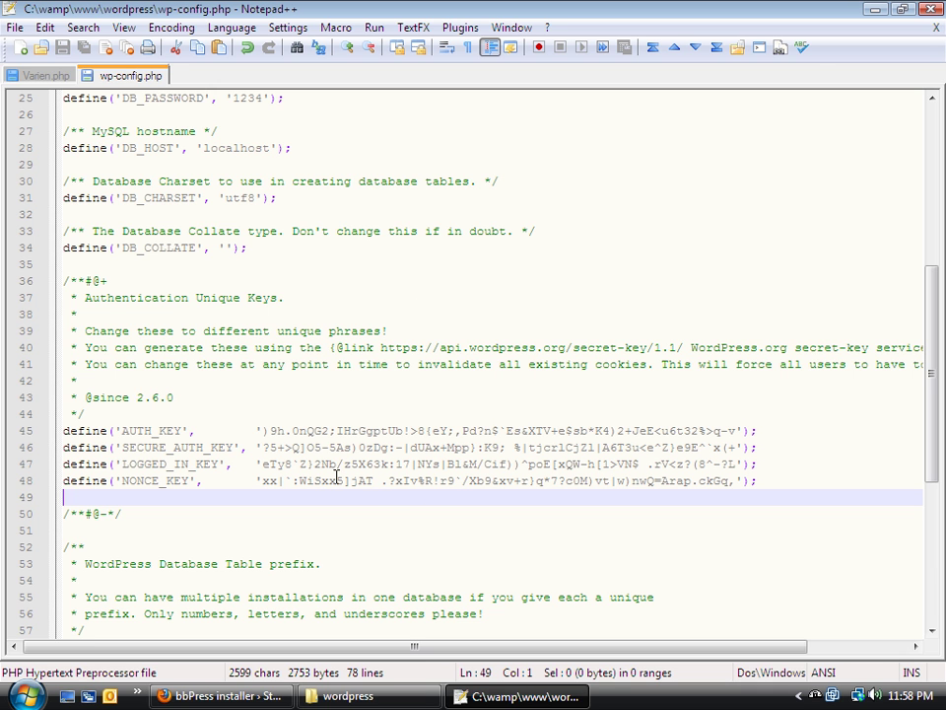
Copy the AUTH_KEY value from wp-config.php into the installer's auth cookie key field
left_click(222, 696)
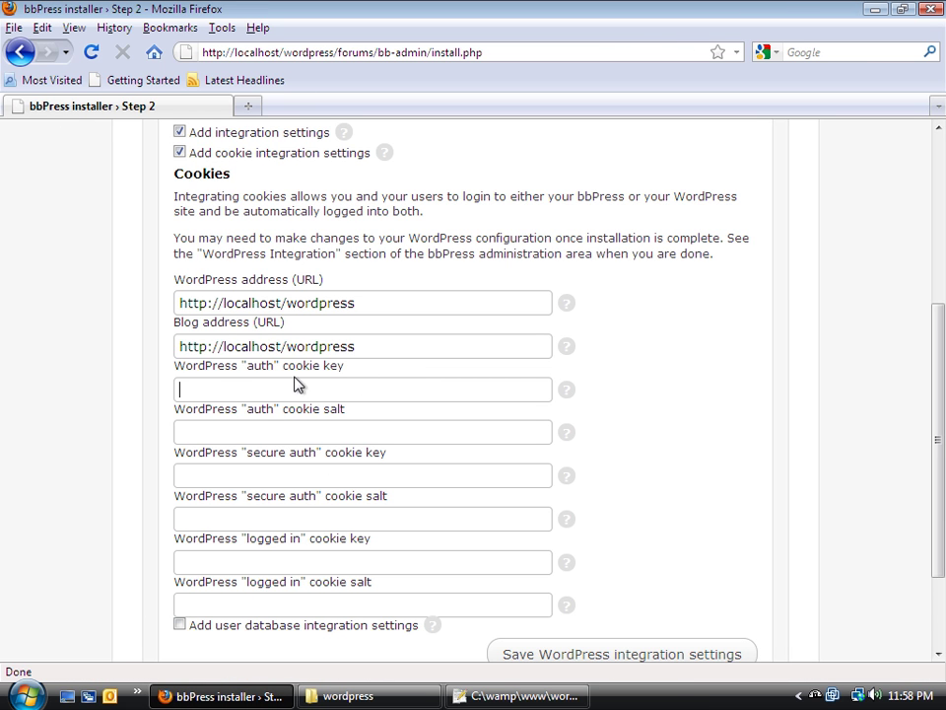
left_click(517, 694)
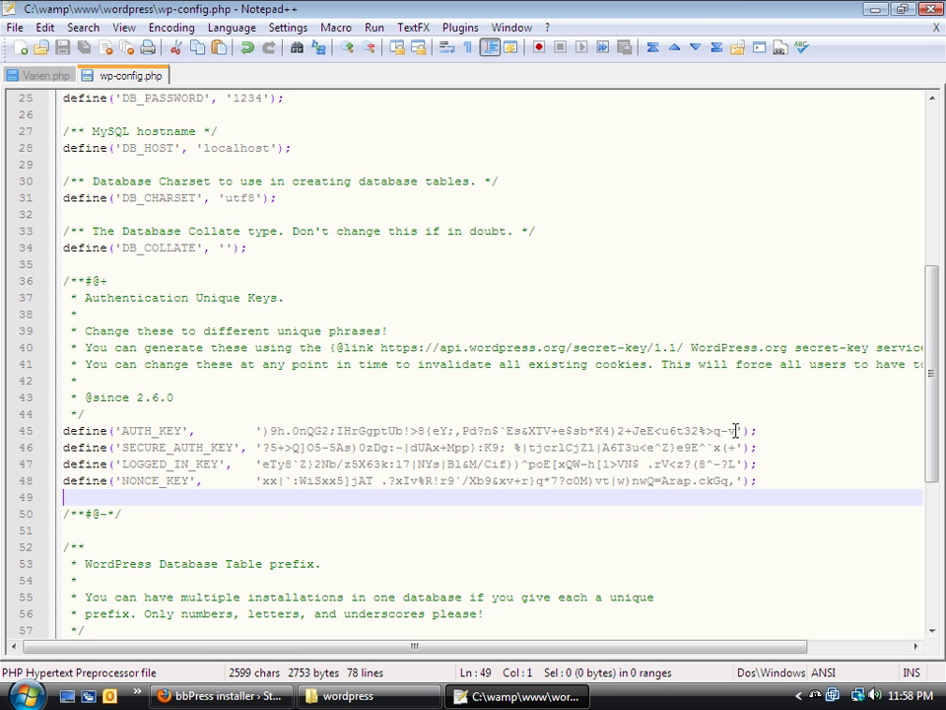
left_click_drag(735, 431, 263, 435)
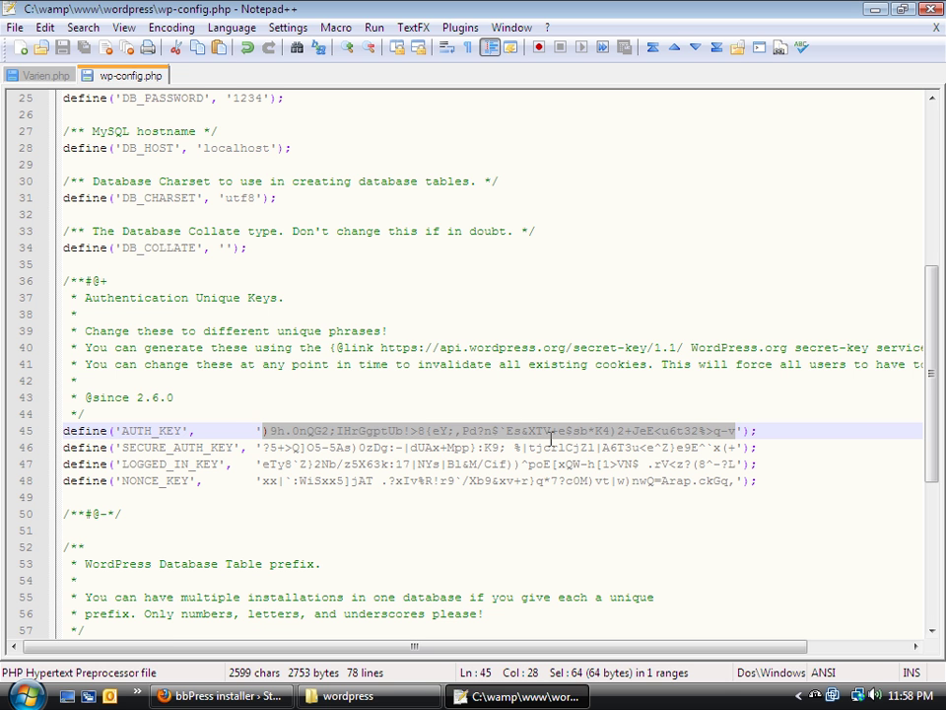
left_click(203, 696)
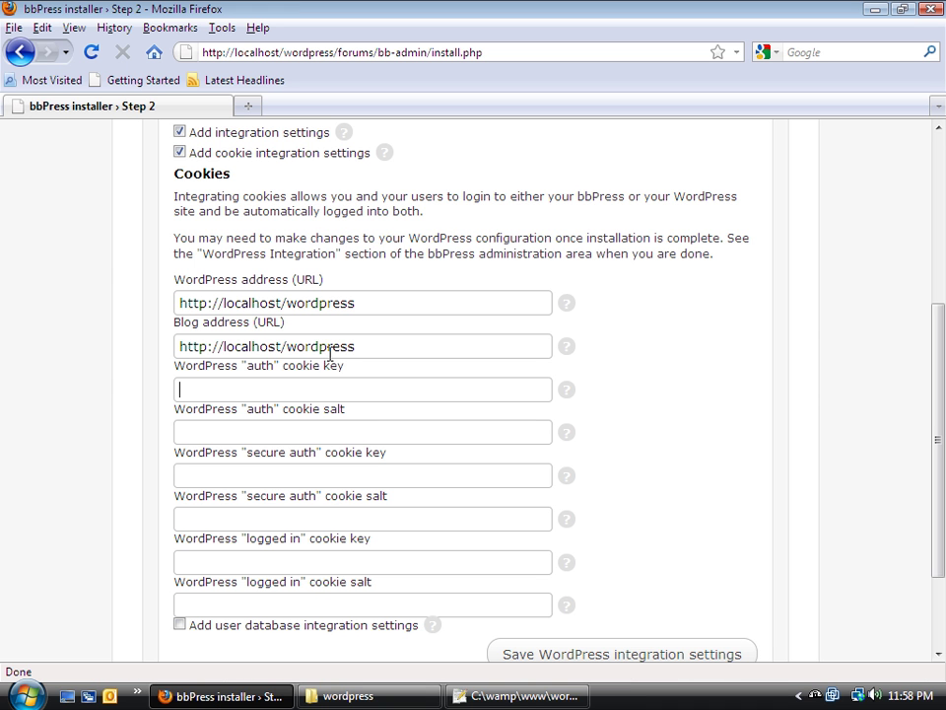
left_click(325, 387)
key("ctrl+v")
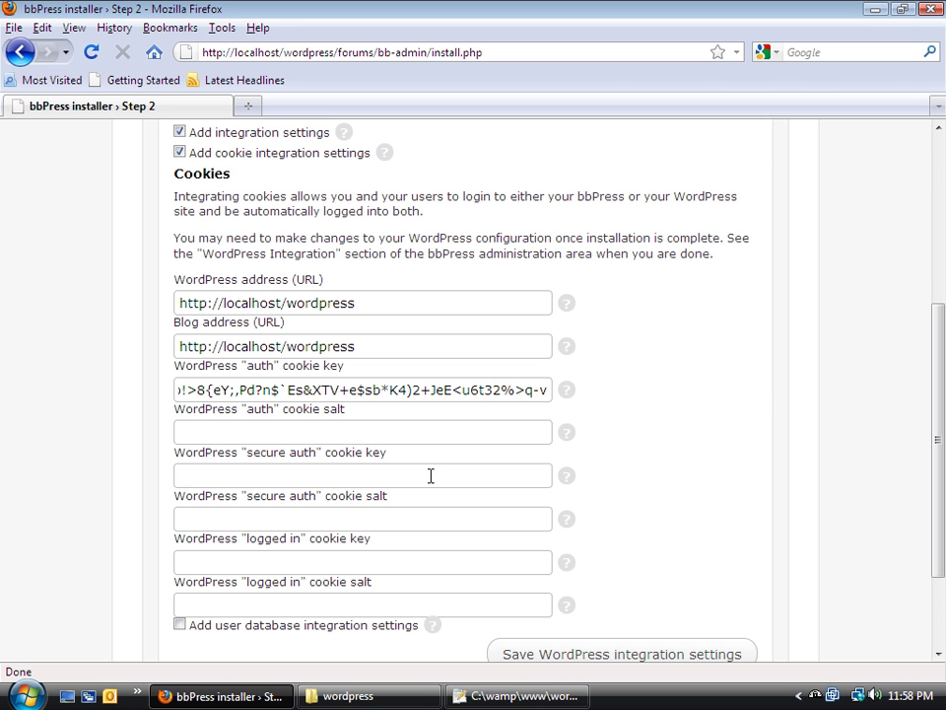
Copy the SECURE_AUTH_KEY value into the secure auth cookie key field
left_click(542, 702)
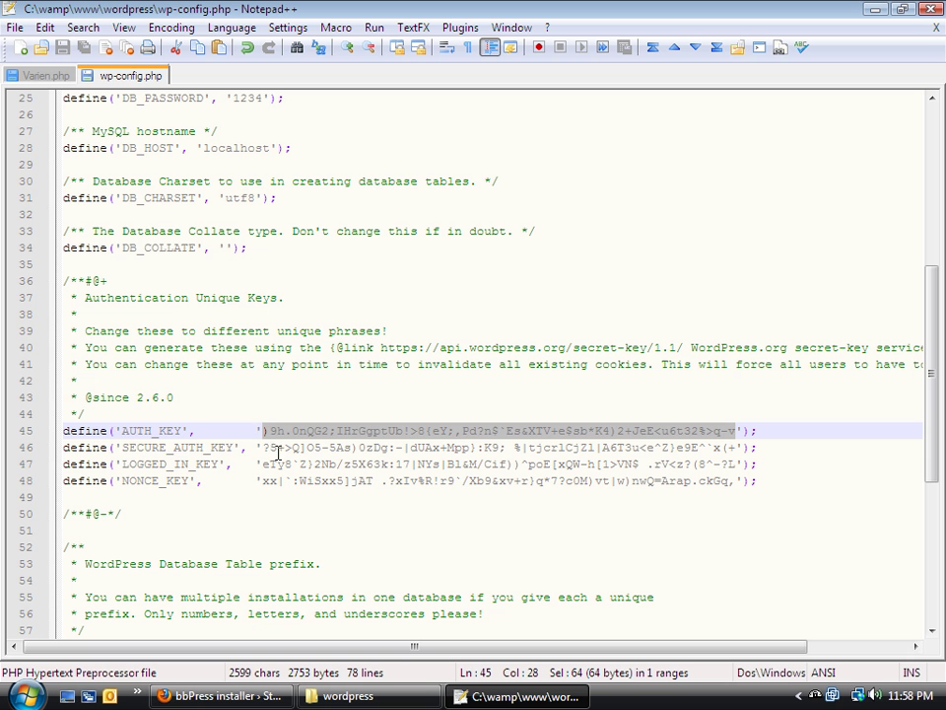
left_click_drag(259, 447, 735, 452)
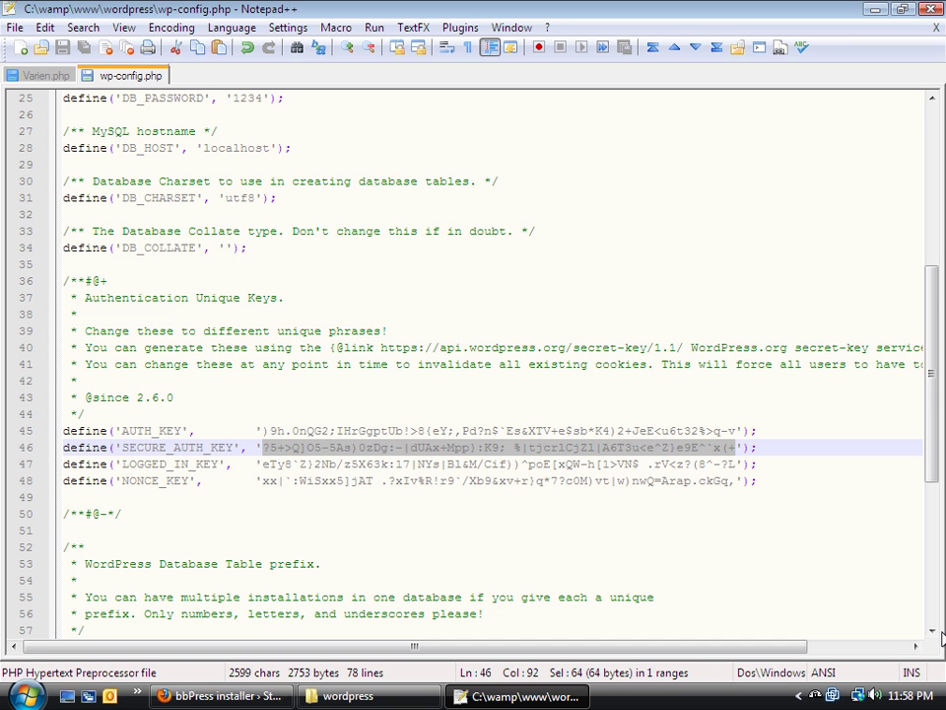
key("alt+Tab")
left_click(353, 483)
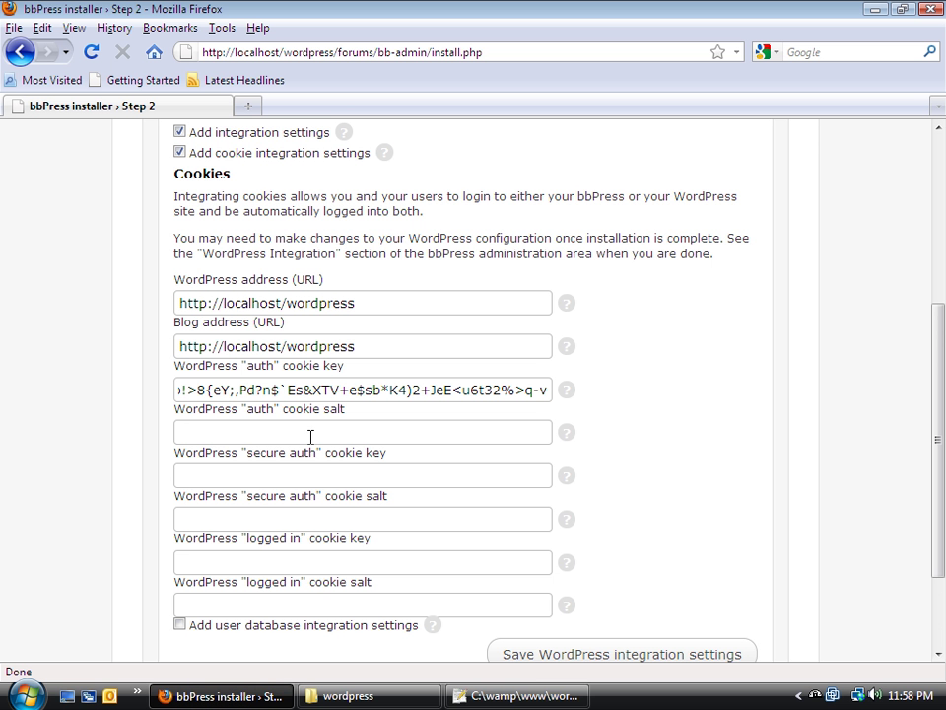
key("ctrl+v")
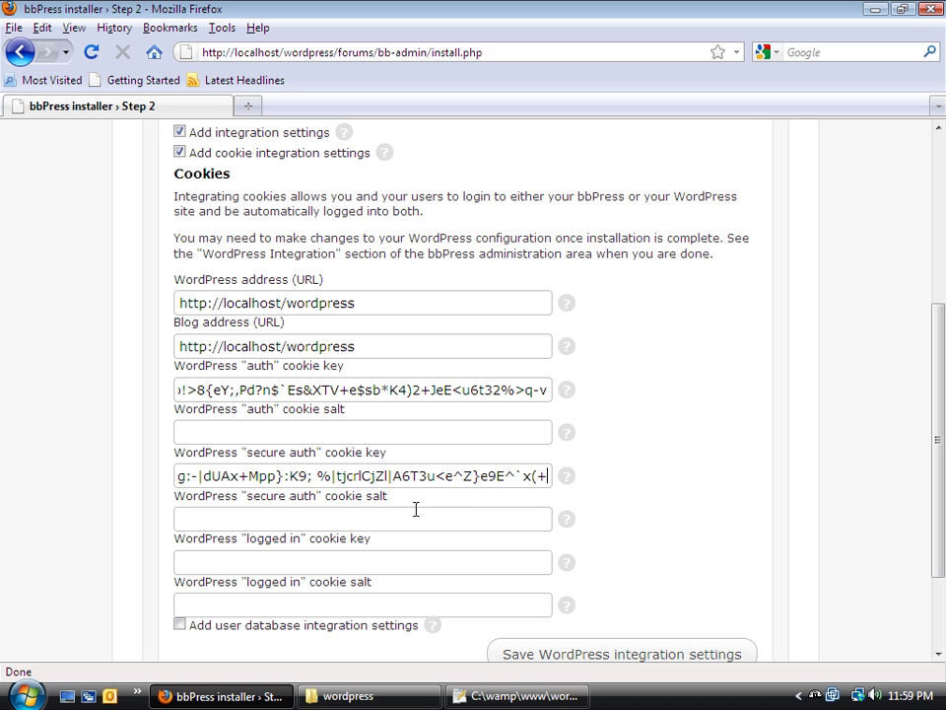
left_click(399, 518)
Copy the LOGGED_IN_KEY value into the logged-in cookie key field, then close wp-config.php
left_click(485, 697)
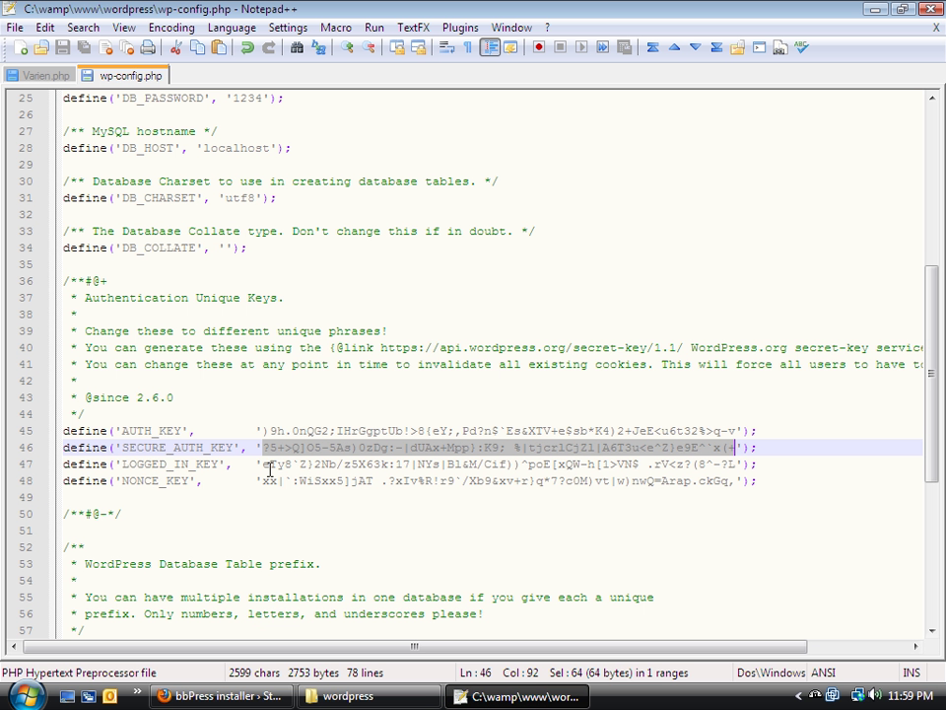
left_click_drag(264, 463, 732, 467)
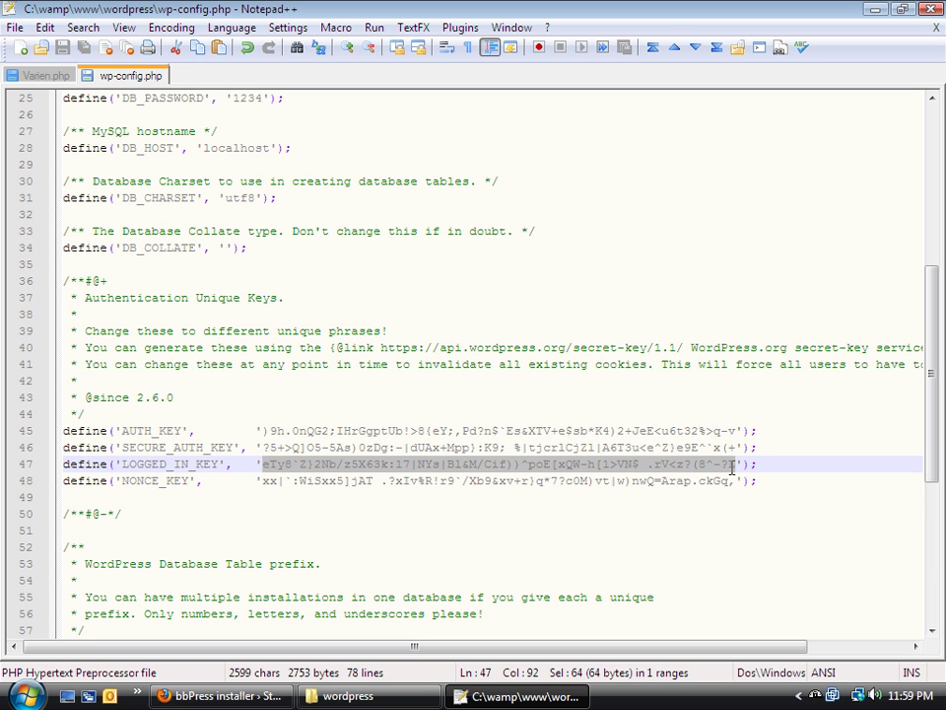
left_click(268, 696)
key("ctrl+v")
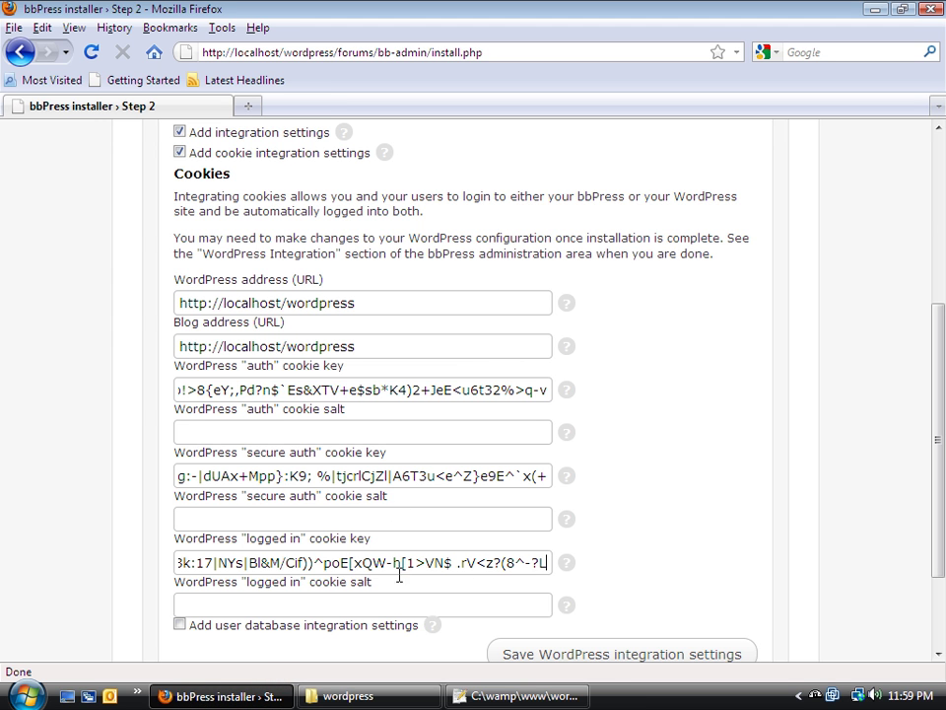
left_click(403, 599)
left_click(480, 698)
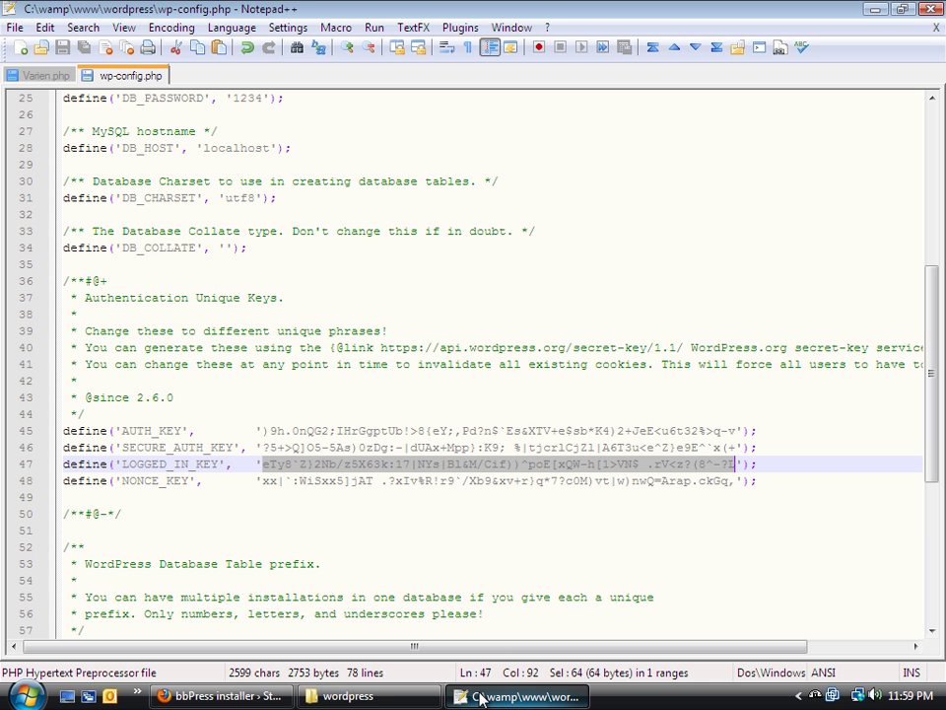
left_click(937, 29)
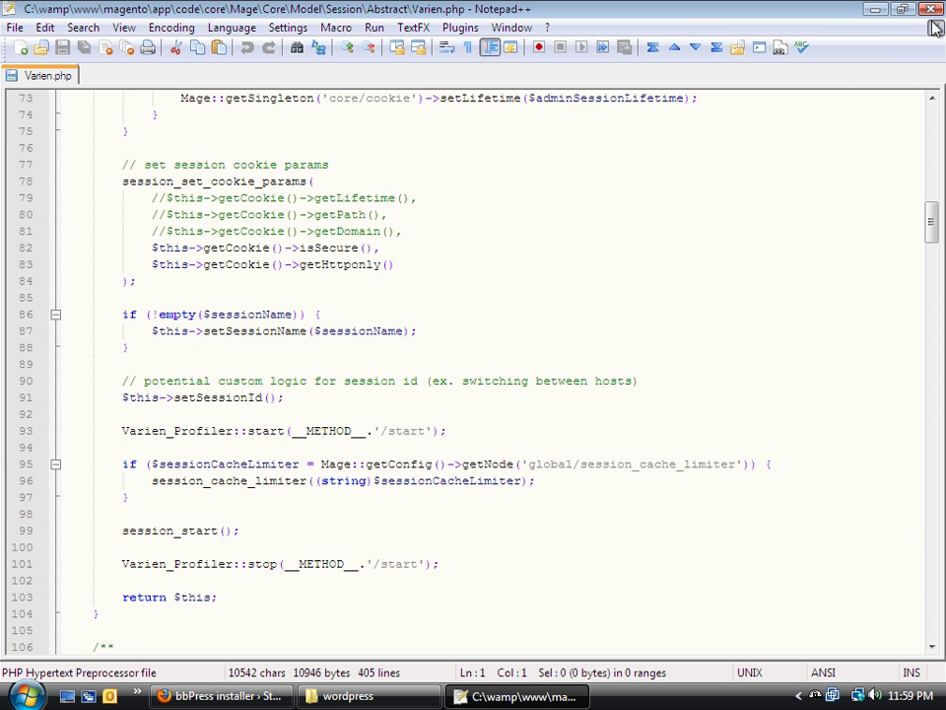
Close Notepad++ and tick 'Add user database integration settings' in the installer
left_click(937, 29)
left_click(932, 10)
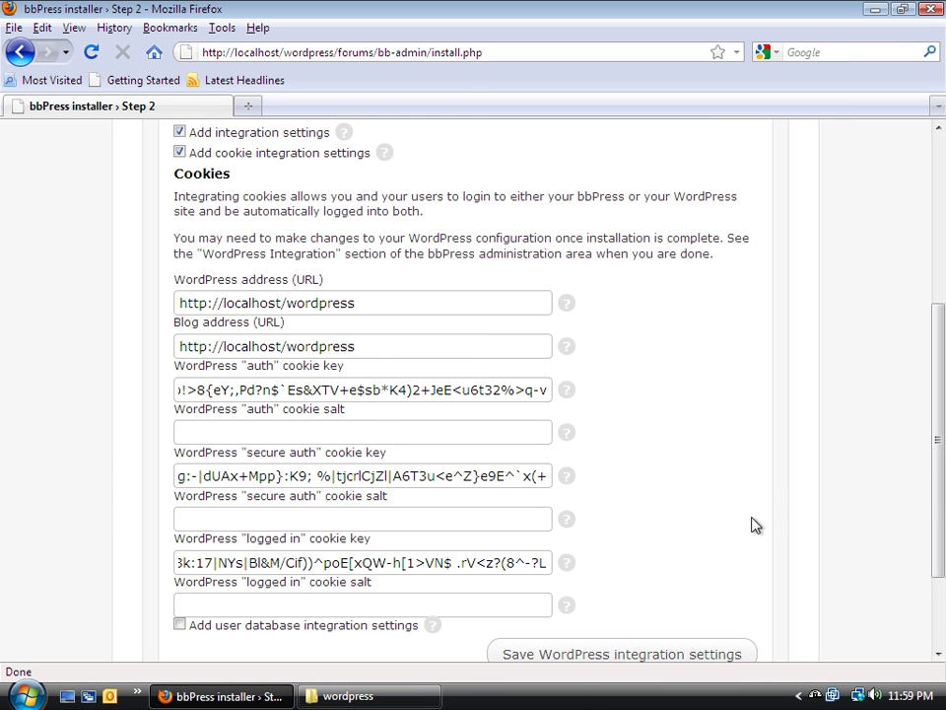
scroll(754, 524, "down", 3)
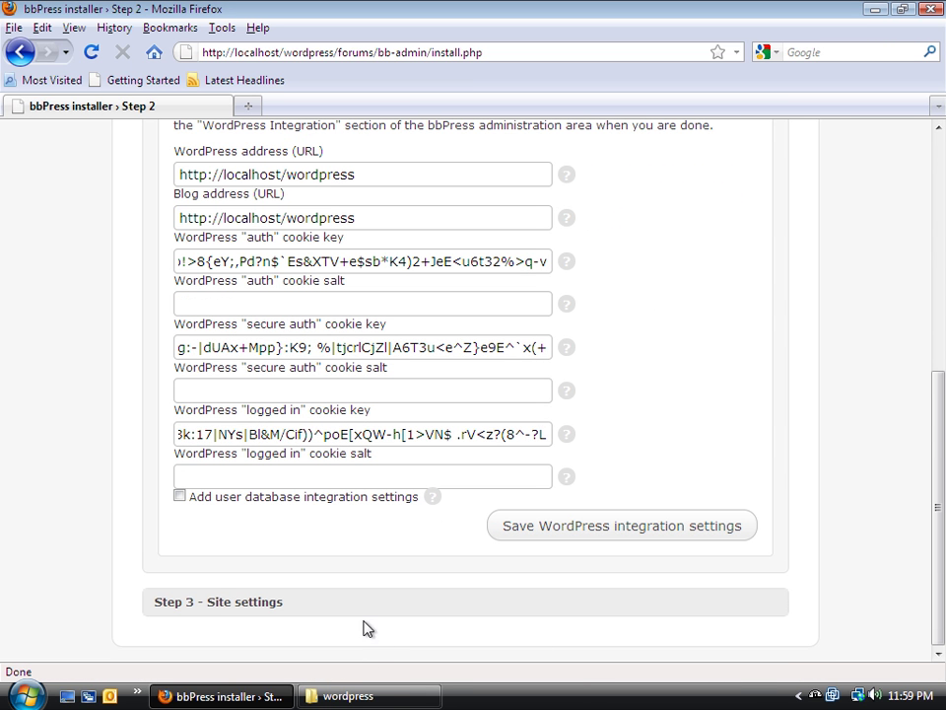
left_click(180, 495)
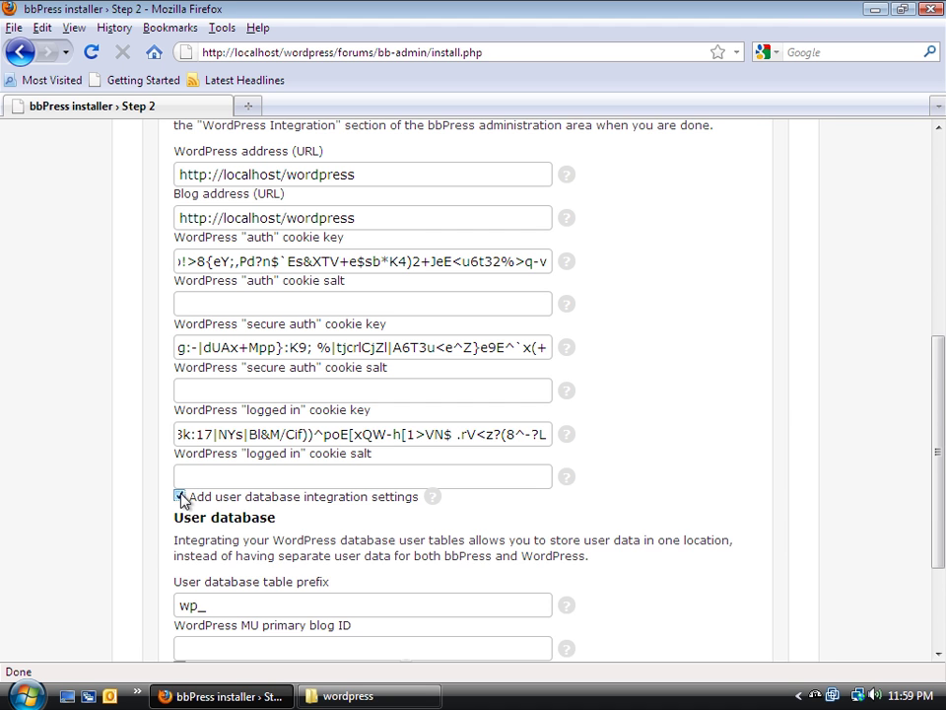
Leave the table prefix as wp_ and tick 'Show advanced database settings'
scroll(26, 504, "down", 3)
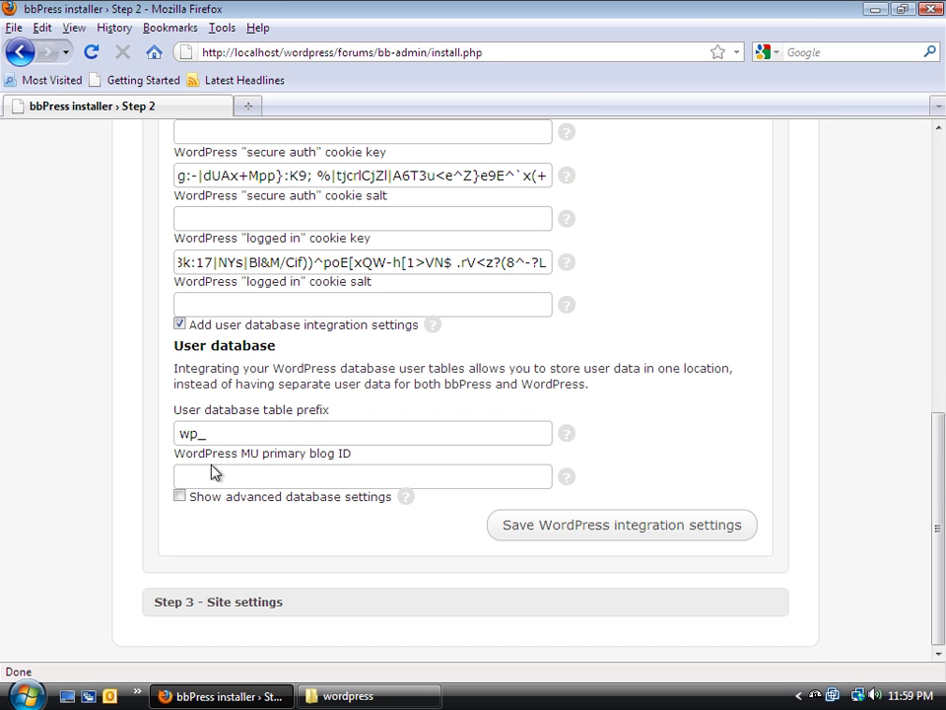
left_click_drag(248, 429, 154, 423)
left_click(96, 431)
left_click(180, 496)
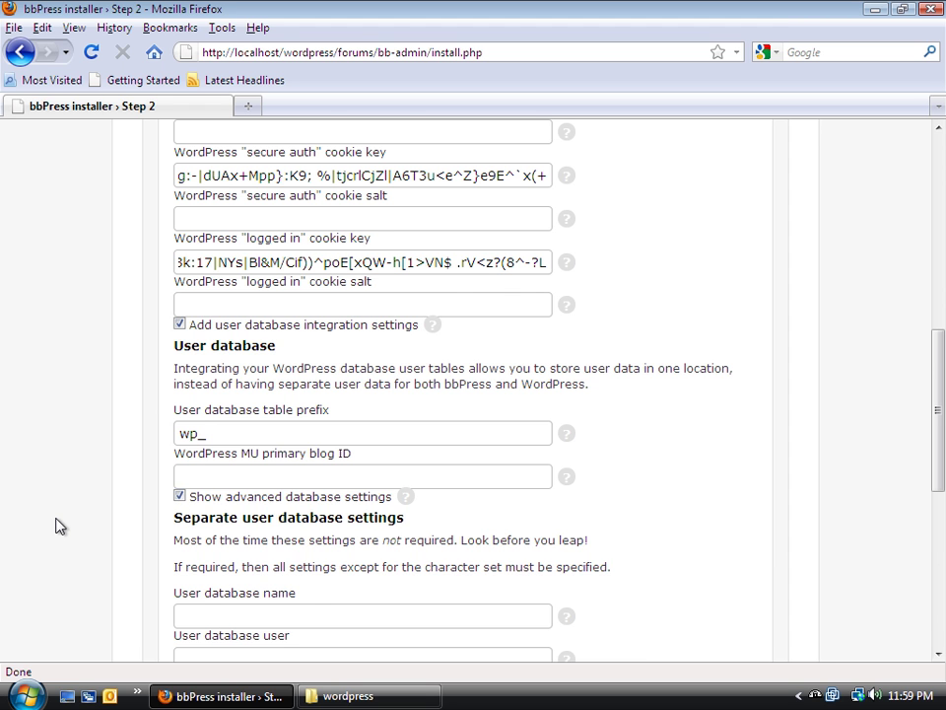
scroll(59, 525, "down", 4)
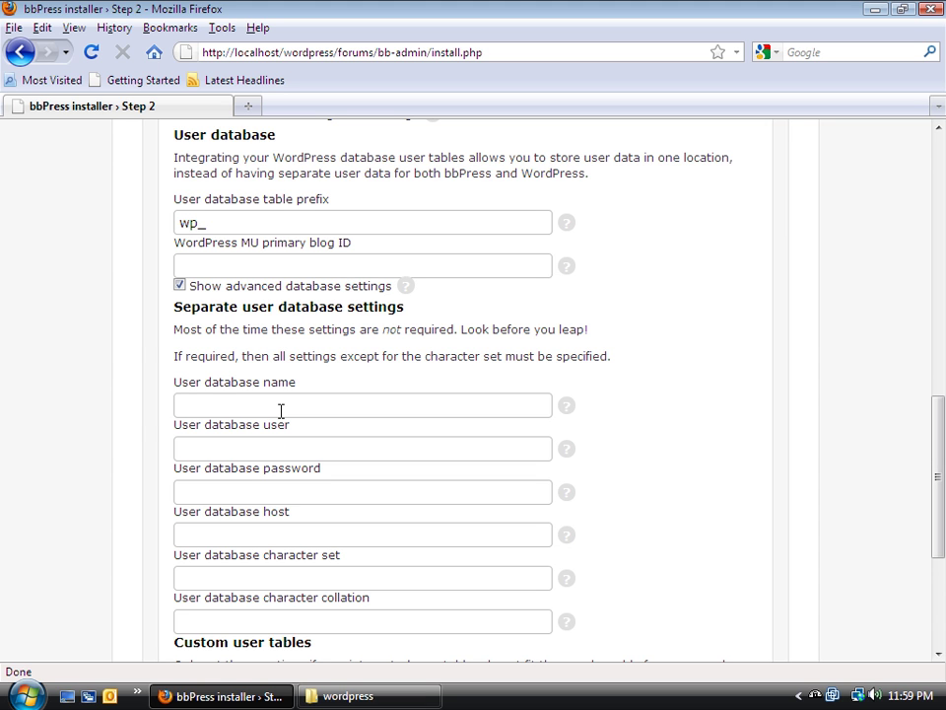
Enter wordpress as the User database name
left_click(302, 408)
left_click(303, 410)
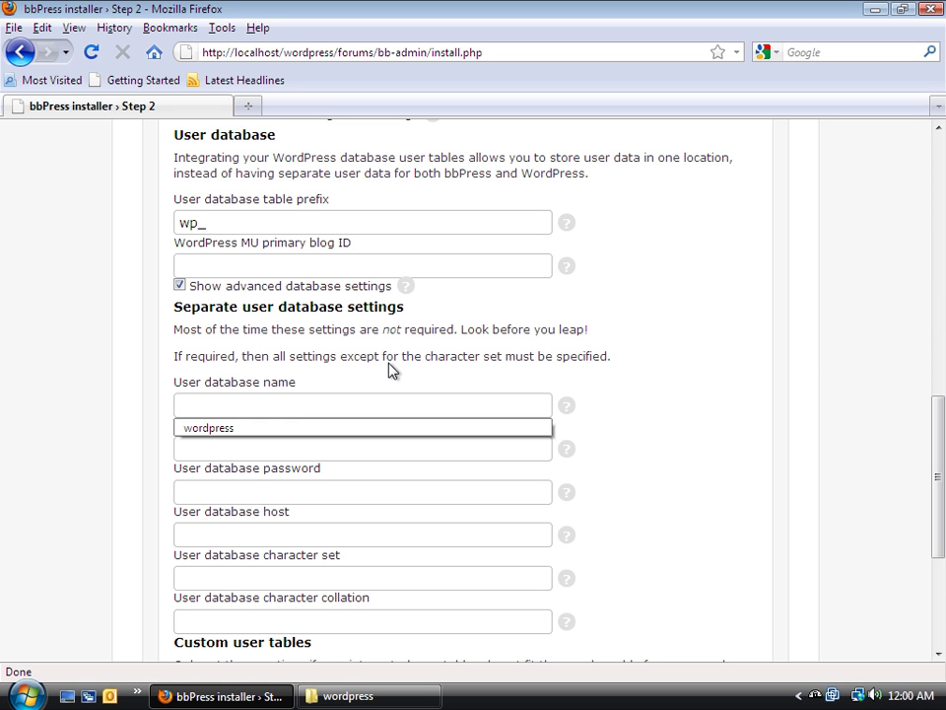
key("Escape")
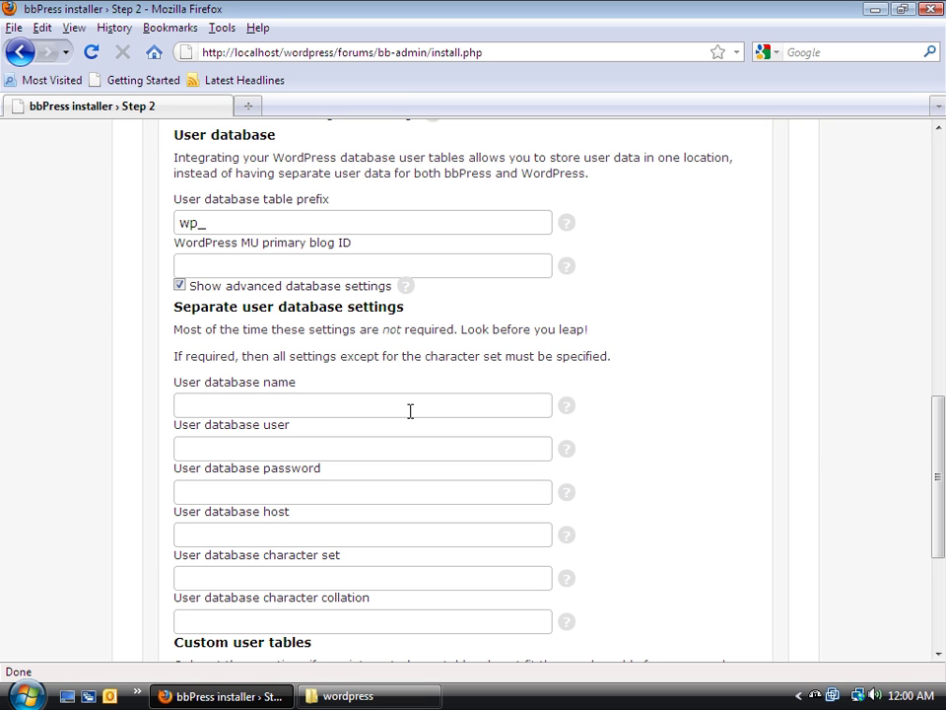
left_click(410, 411)
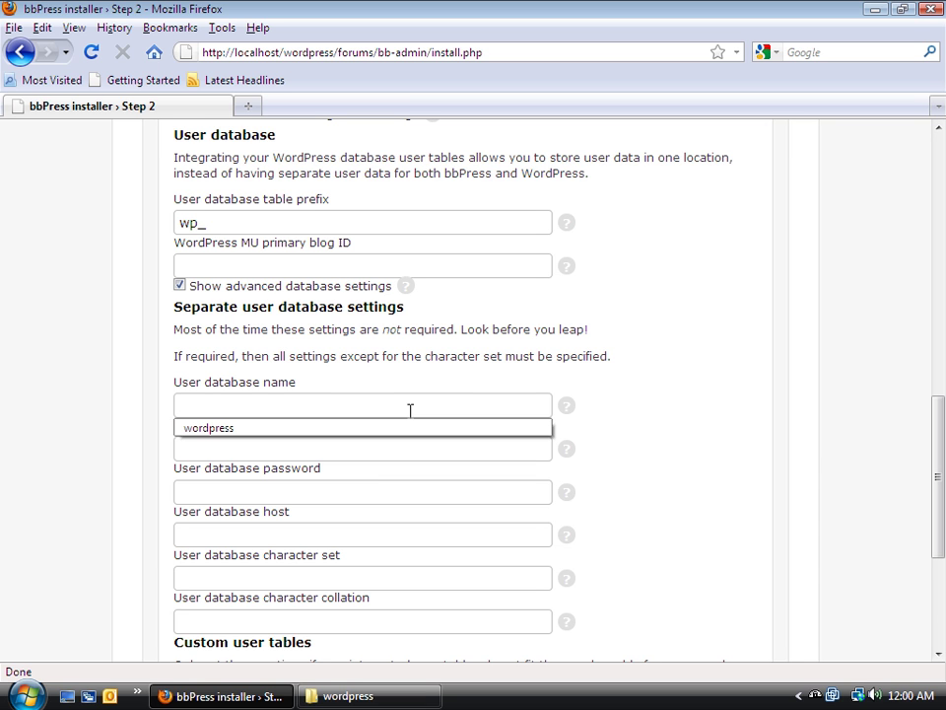
key("Escape")
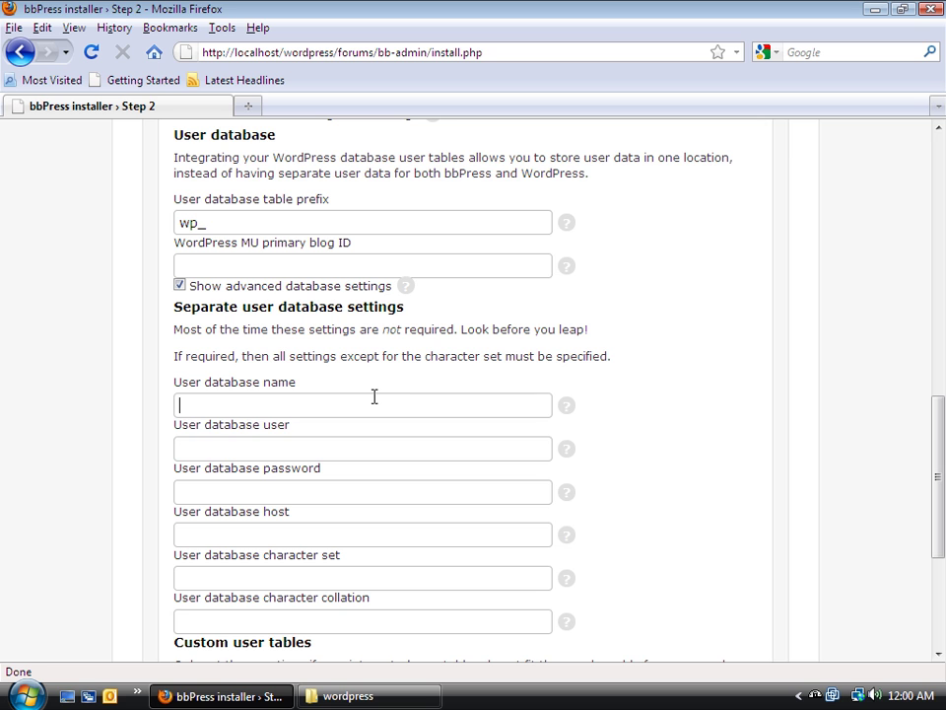
left_click(370, 399)
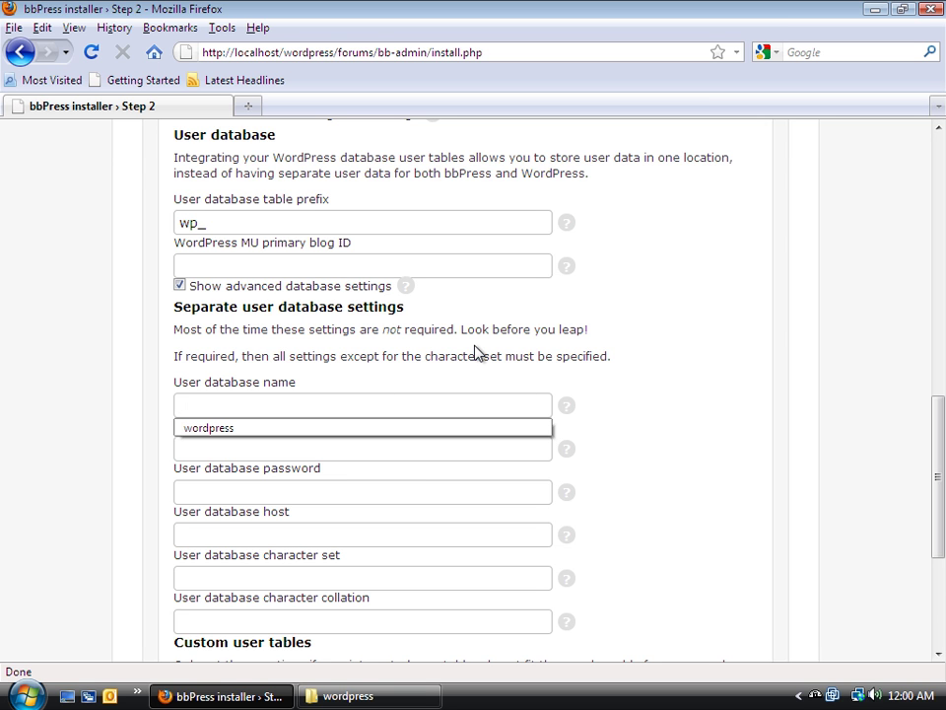
type("wordpress")
key("Escape")
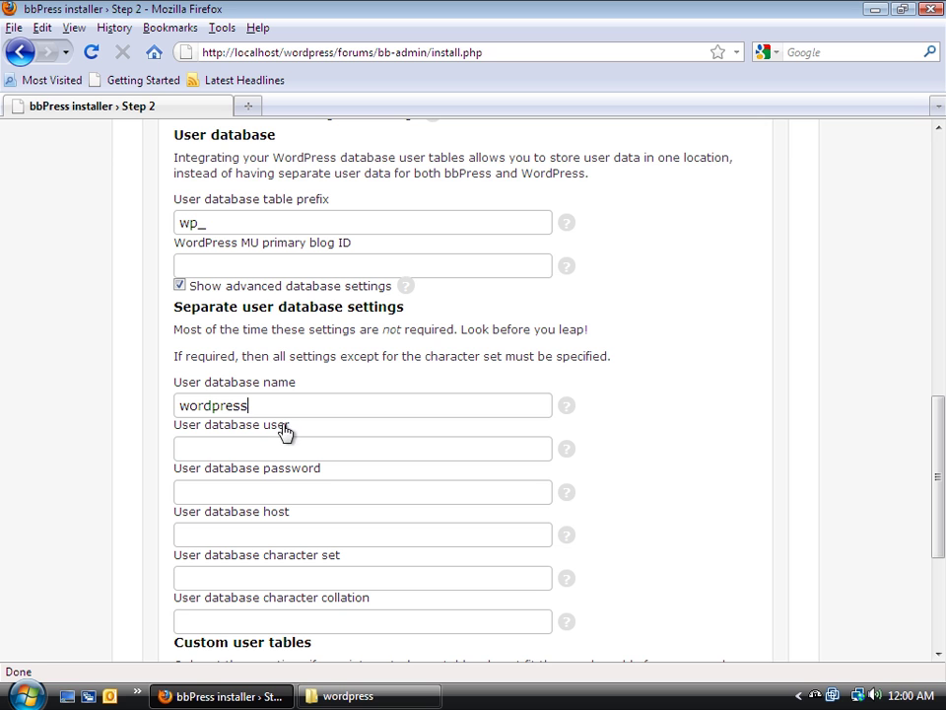
Fill in user root, the database password, host localhost and character set utf8
left_click(288, 446)
type("root")
type("root")
key("Tab")
type("localhost")
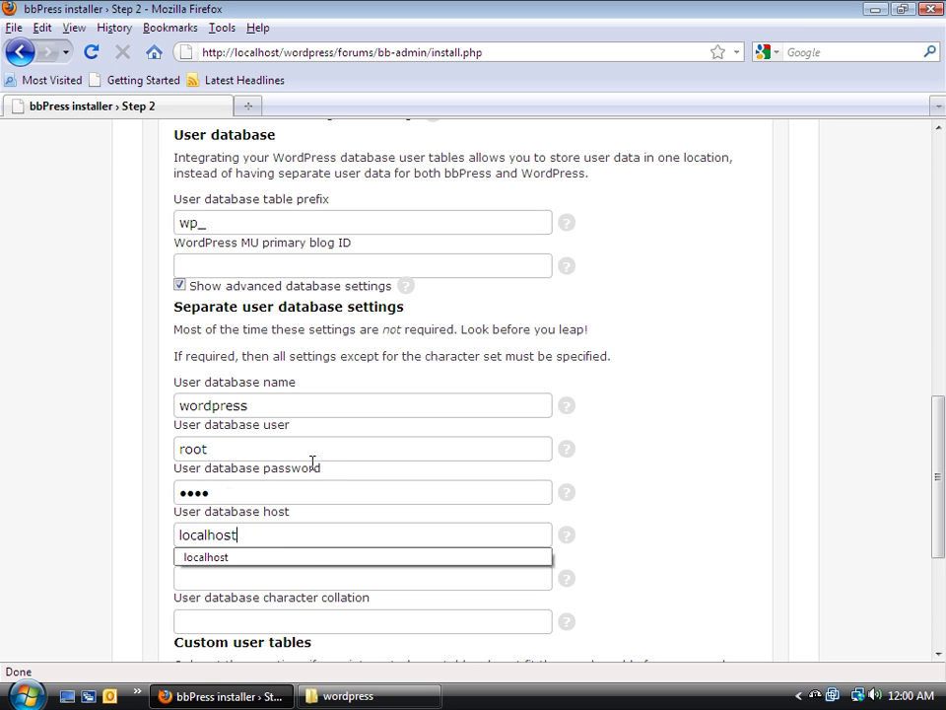
key("Tab")
left_click(292, 579)
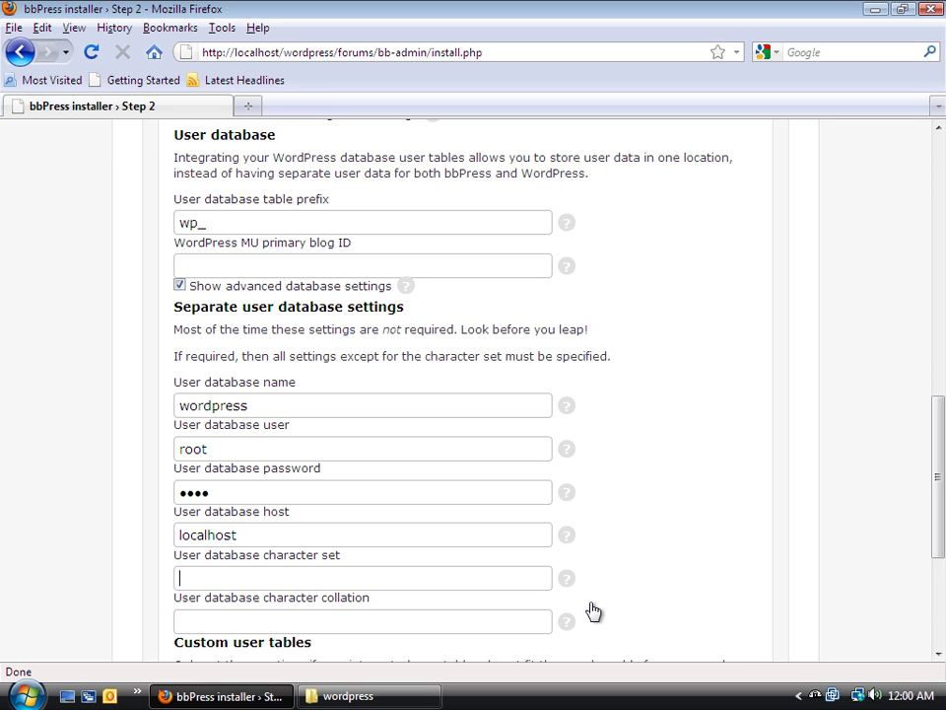
type("utf8")
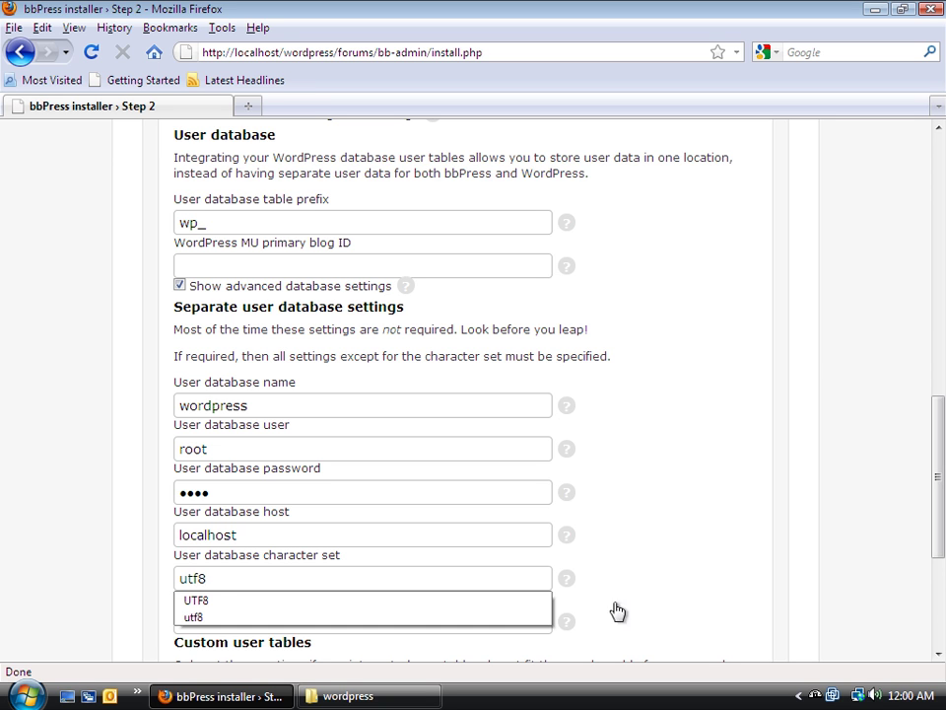
key("ctrl+a")
Review the collation and user table fields, then save the WordPress integration settings
scroll(660, 560, "down", 4)
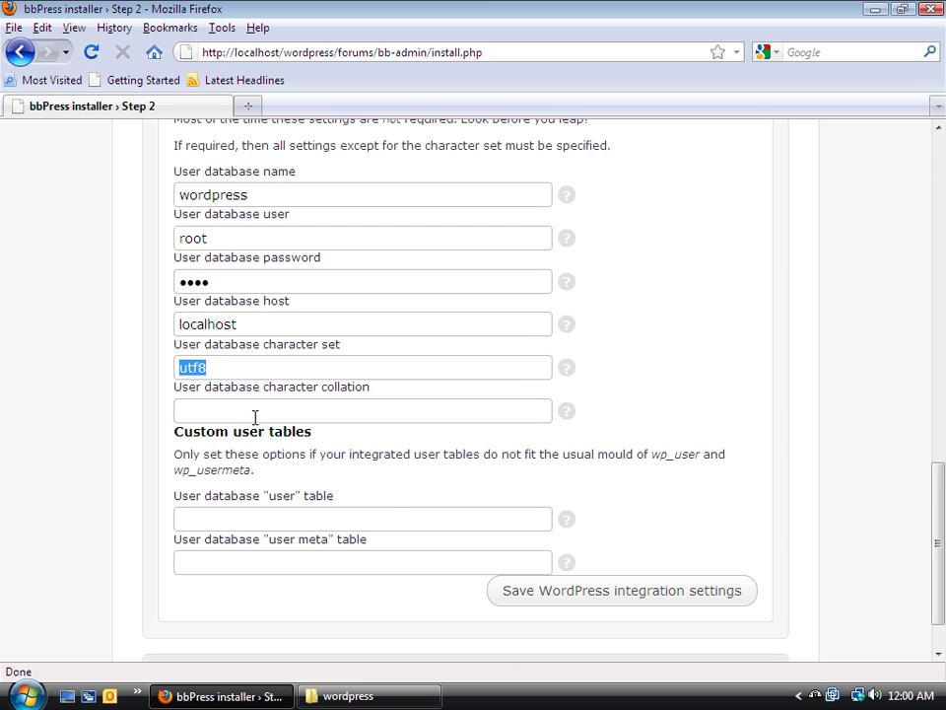
left_click(321, 412)
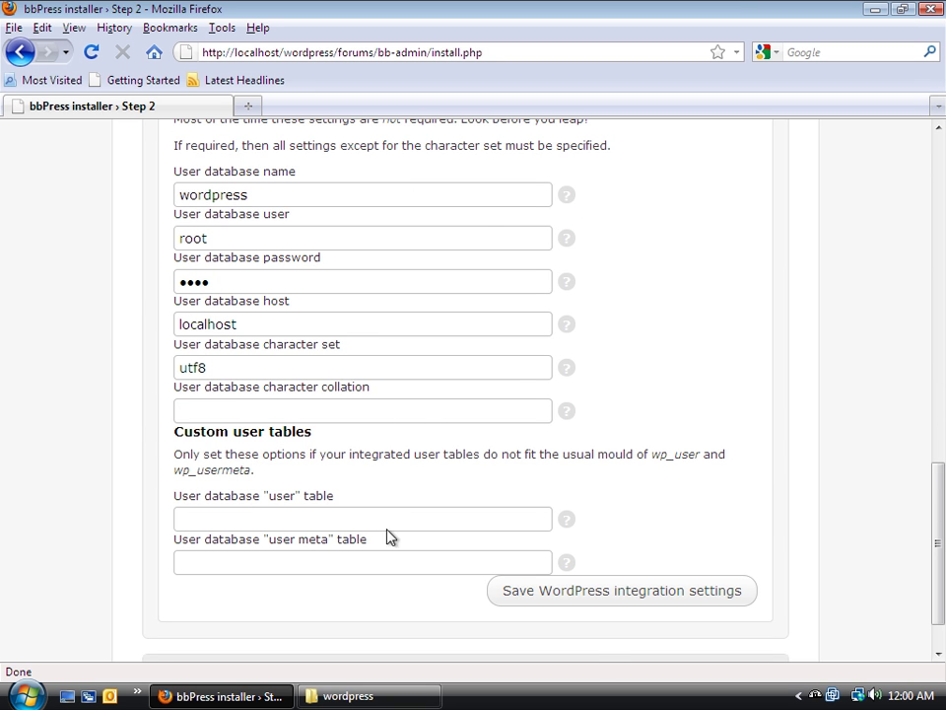
left_click(222, 524)
left_click(222, 560)
left_click(224, 515)
left_click(653, 596)
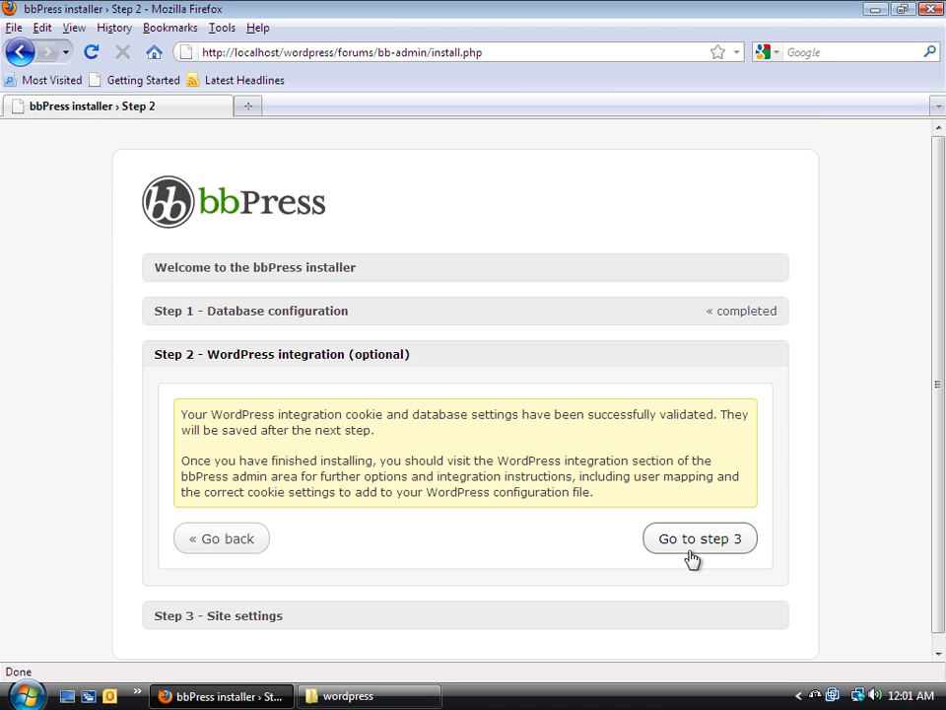
Continue to Step 3 and enter 'BB Press' as the site name
left_click(700, 547)
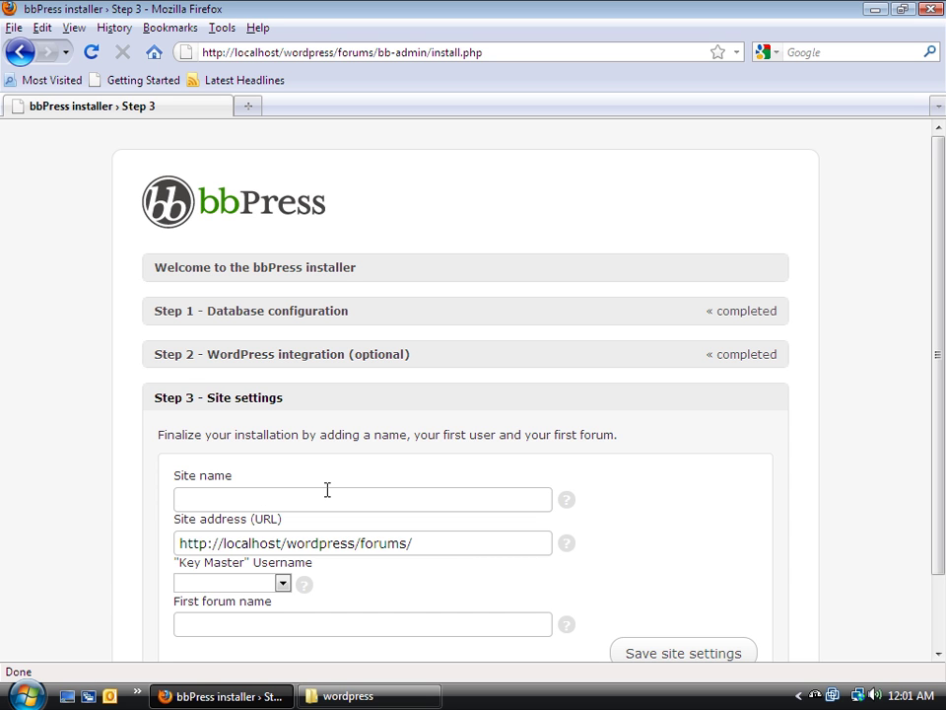
type("BB Press")
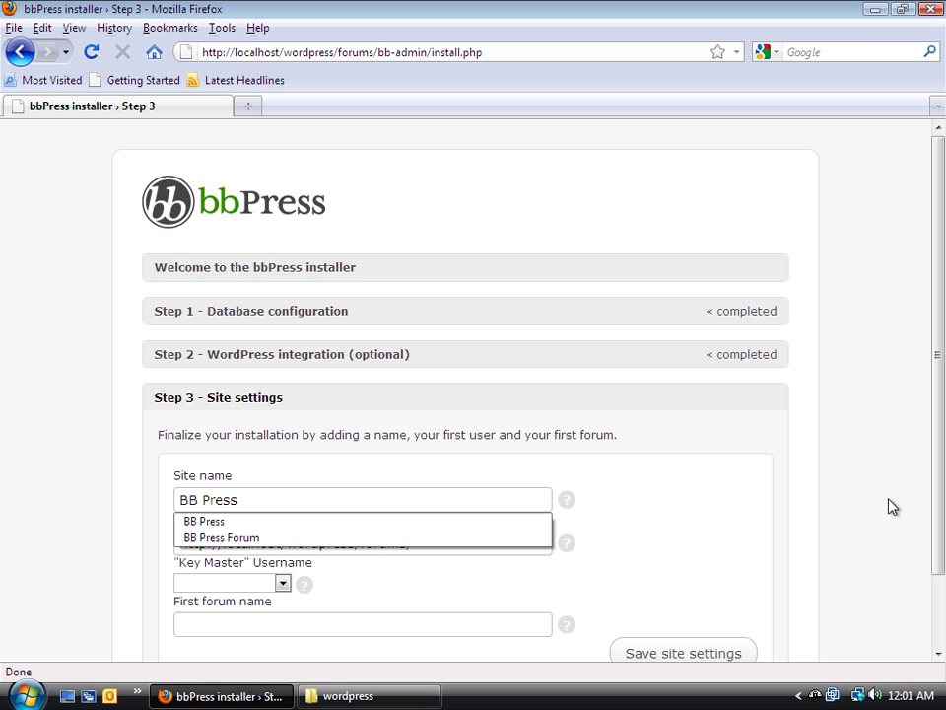
left_click(359, 473)
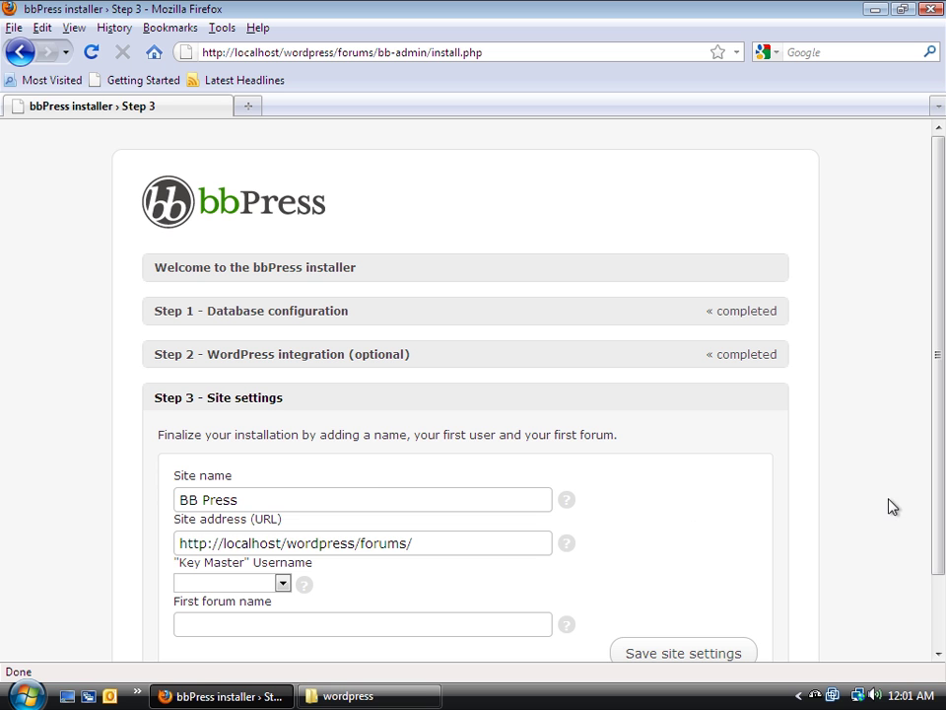
Choose admin as Key Master and name the first forum 'Testing Forum'
left_click(283, 584)
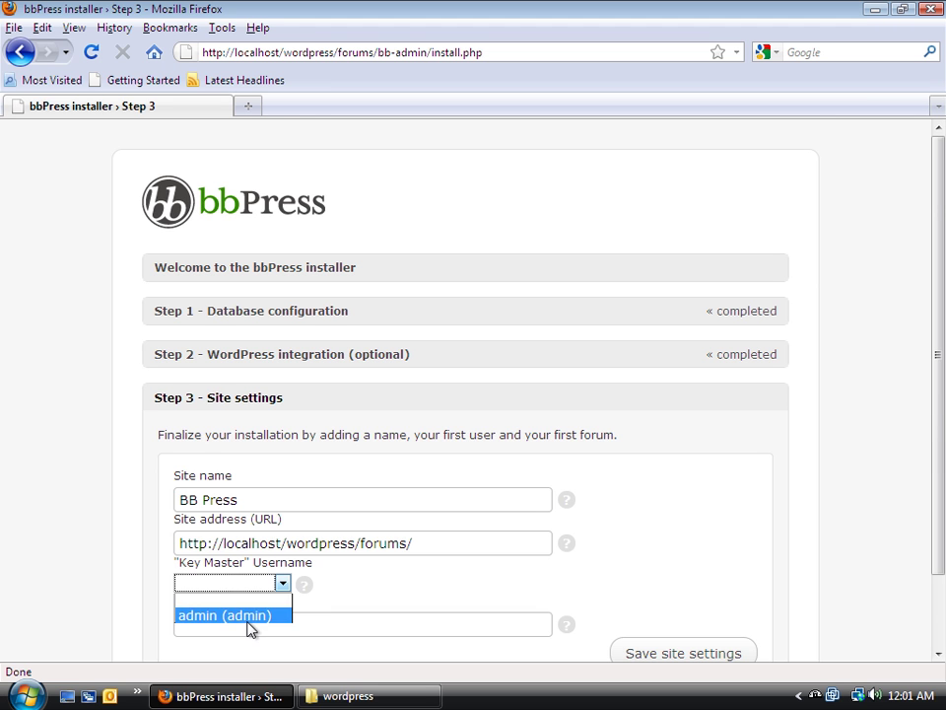
left_click(248, 615)
left_click(281, 631)
scroll(335, 583, "down", 2)
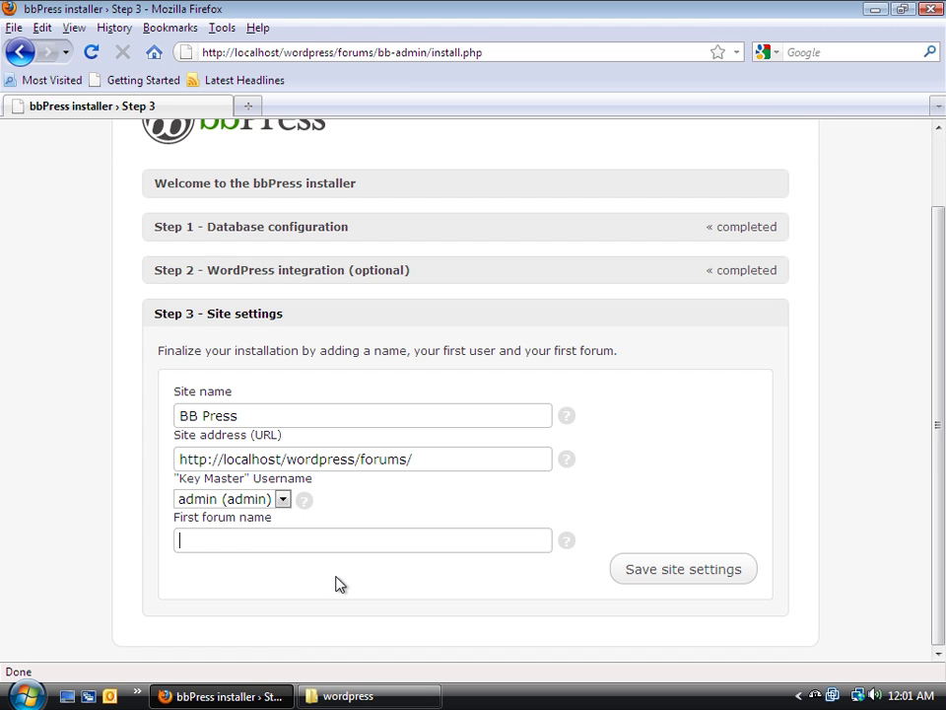
type("T")
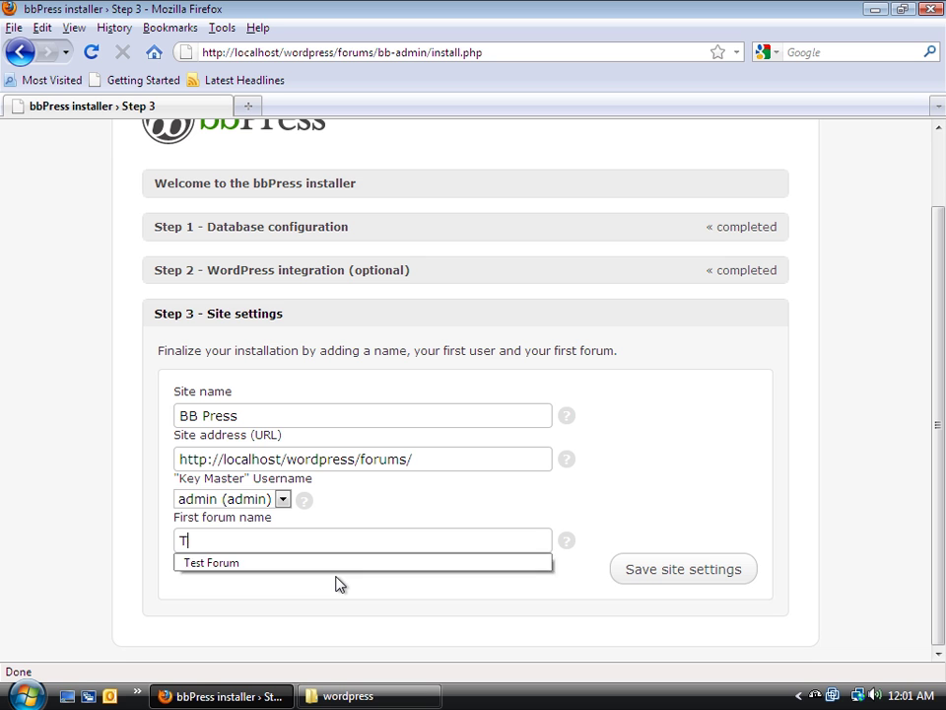
type("esting Forum")
Save the site settings and complete the installation
left_click(729, 581)
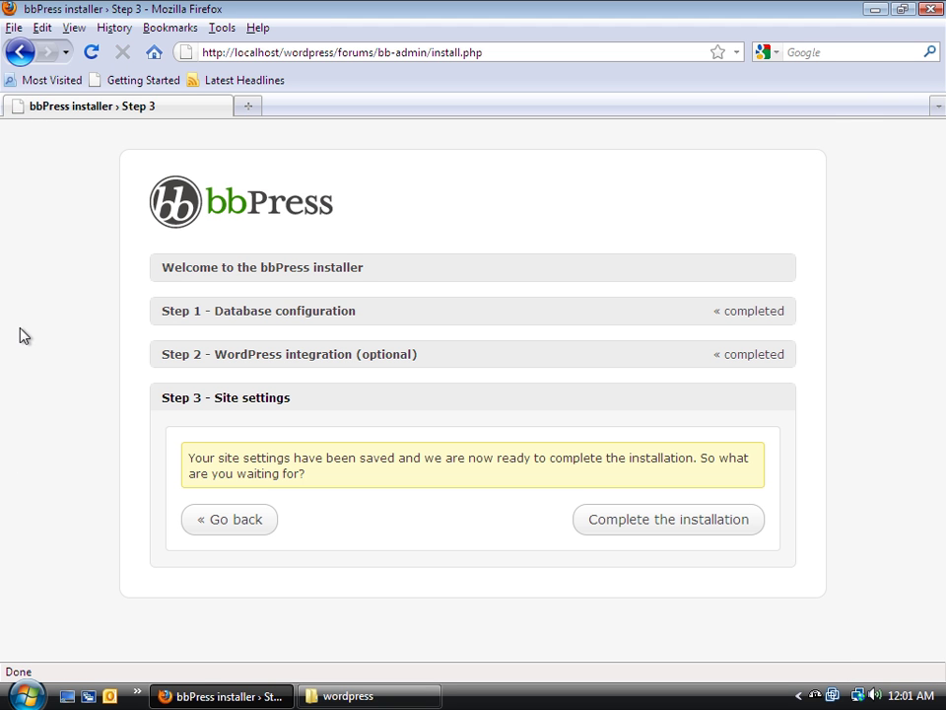
left_click(673, 522)
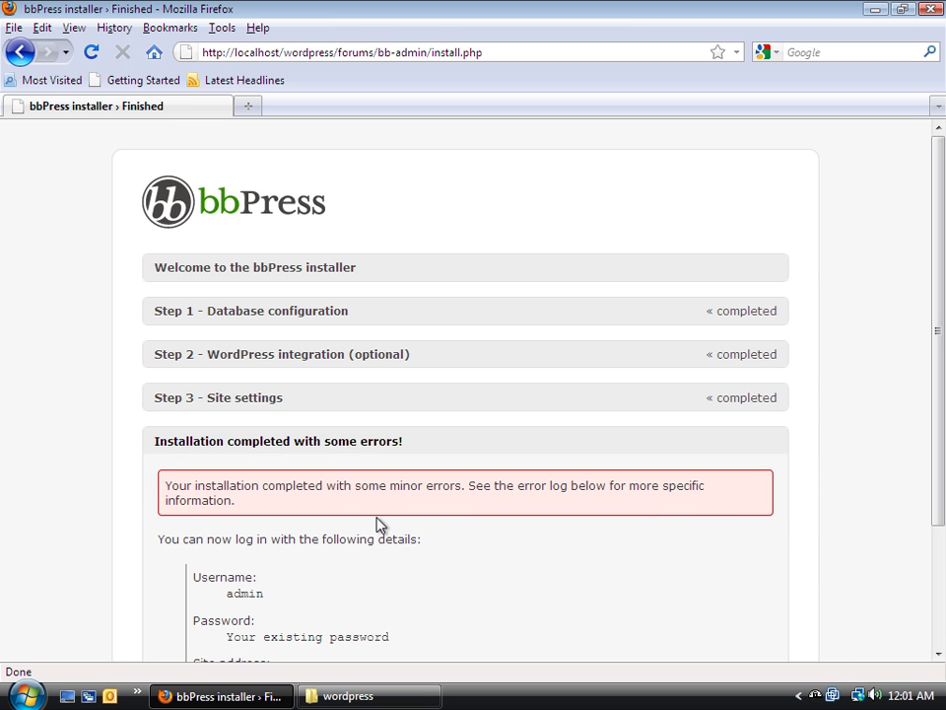
scroll(485, 555, "down", 3)
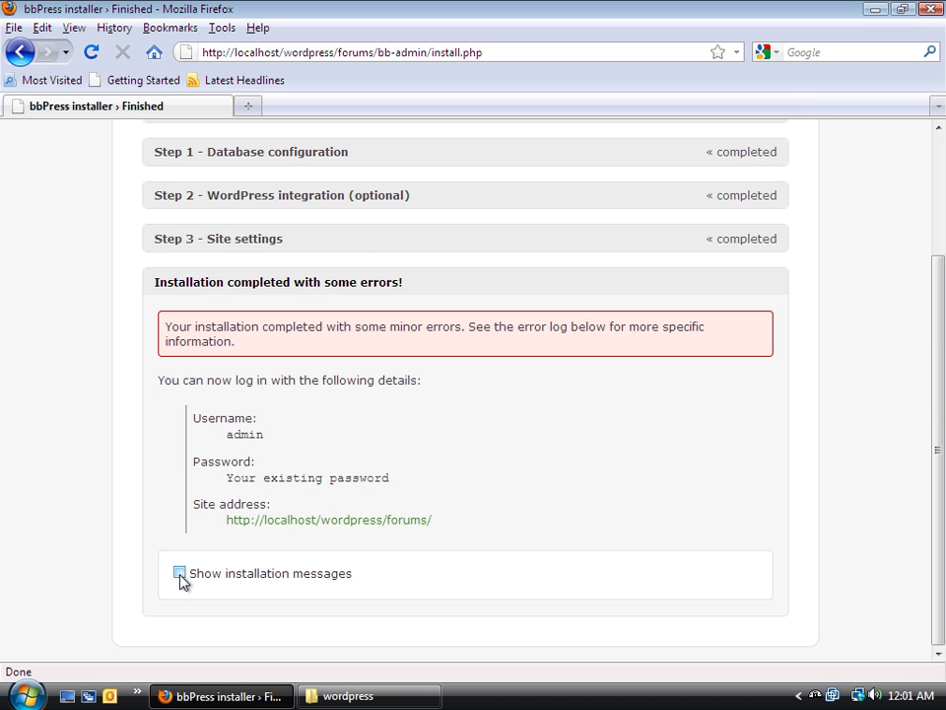
Show the installation messages and read through the errors and log
left_click(179, 572)
scroll(92, 547, "down", 4)
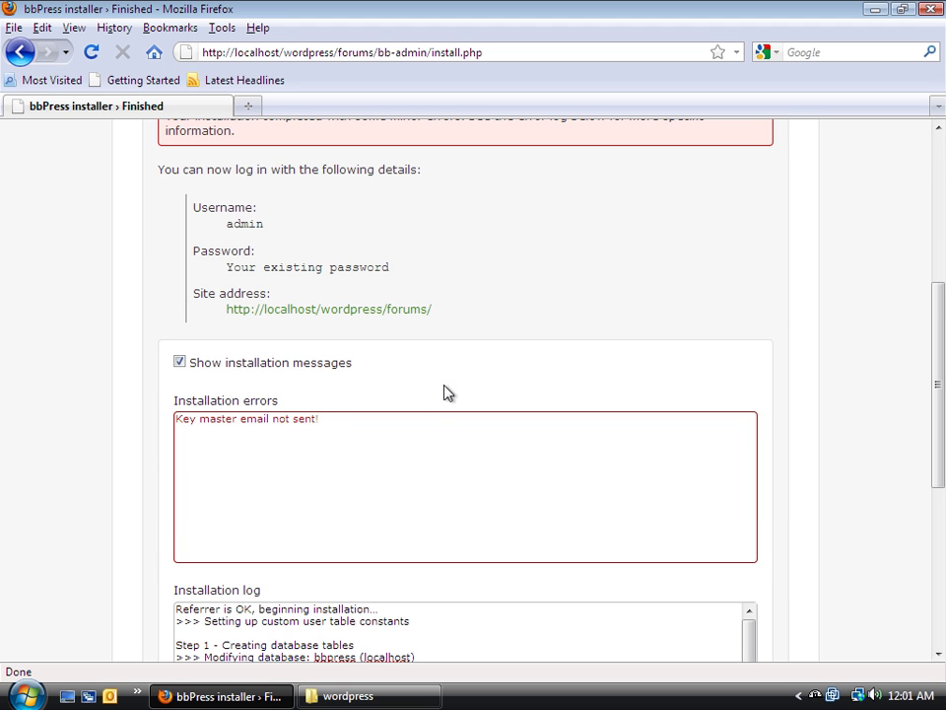
scroll(444, 392, "down", 4)
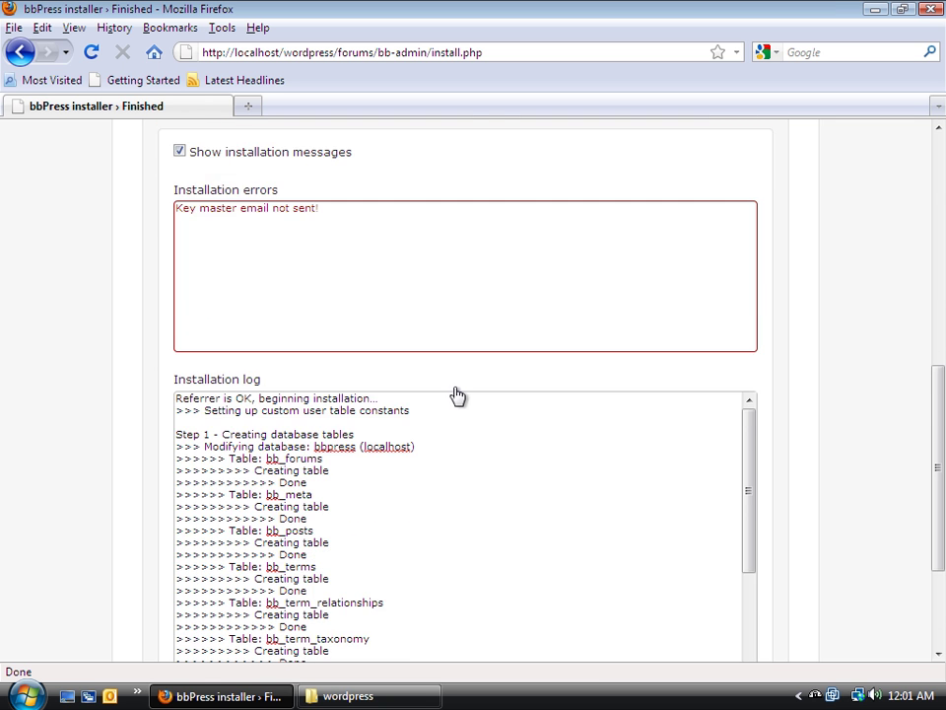
scroll(501, 403, "up", 4)
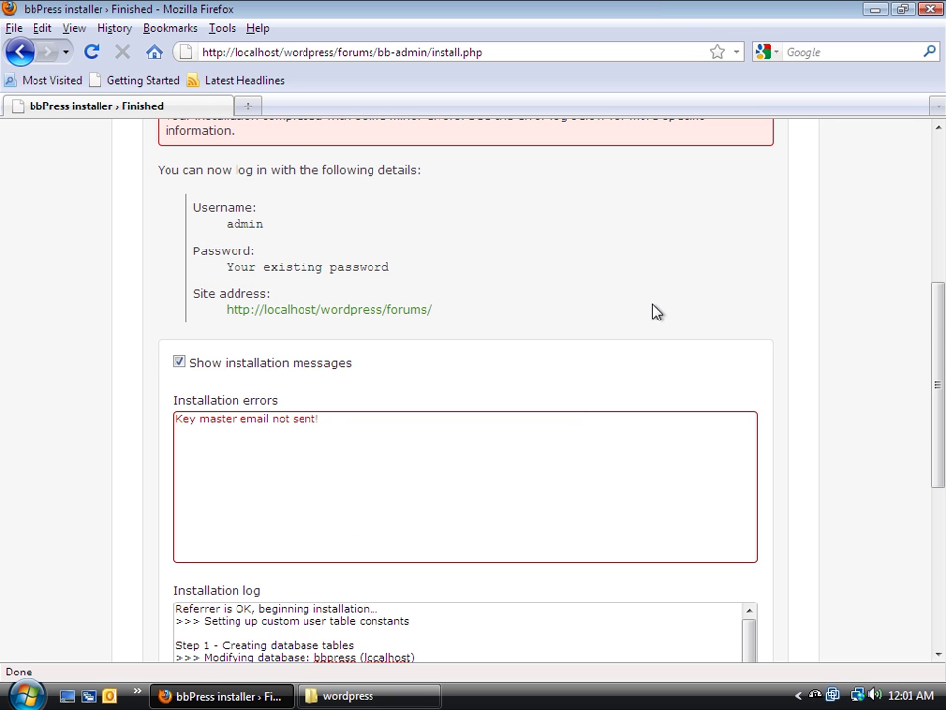
scroll(660, 305, "down", 8)
scroll(684, 309, "up", 15)
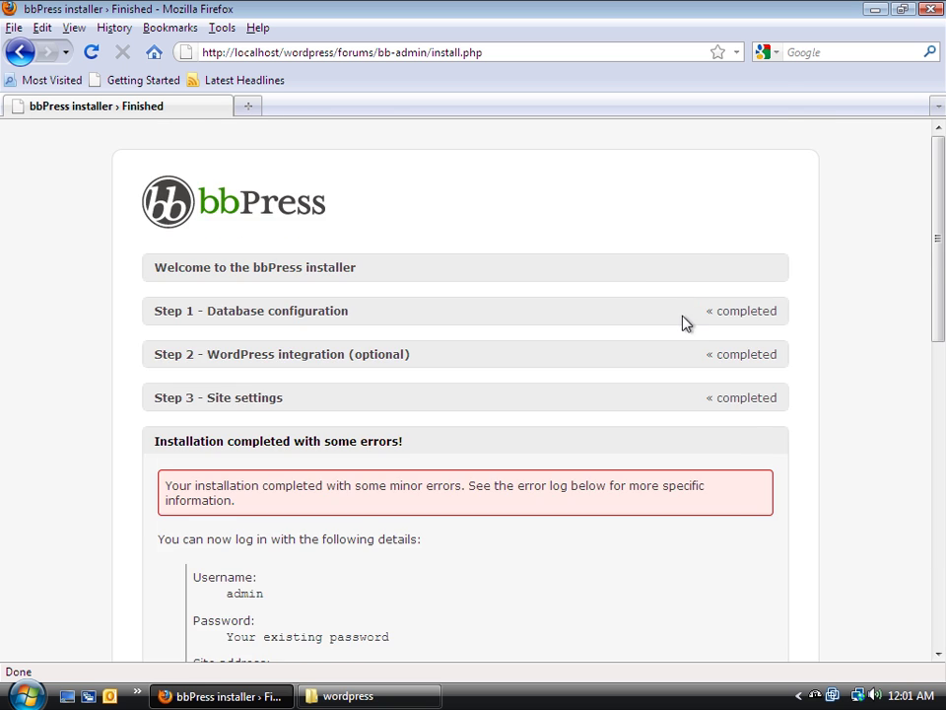
scroll(684, 322, "down", 6)
scroll(684, 322, "up", 6)
left_click(515, 51)
Go to localhost/wordpress/forums/bb-admin
left_click_drag(513, 52, 284, 57)
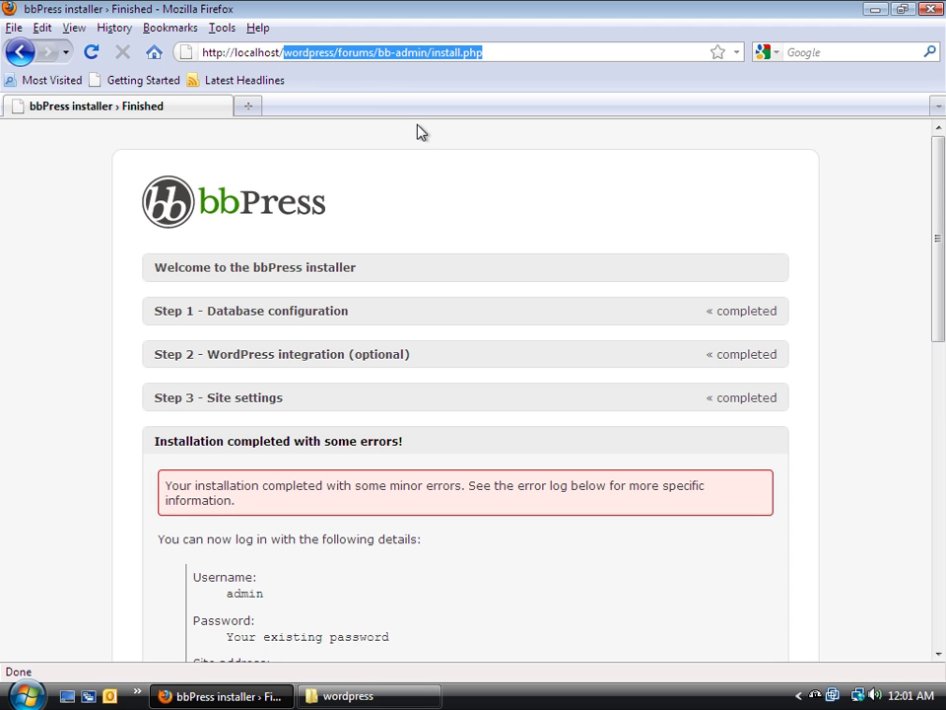
type("wordpress/")
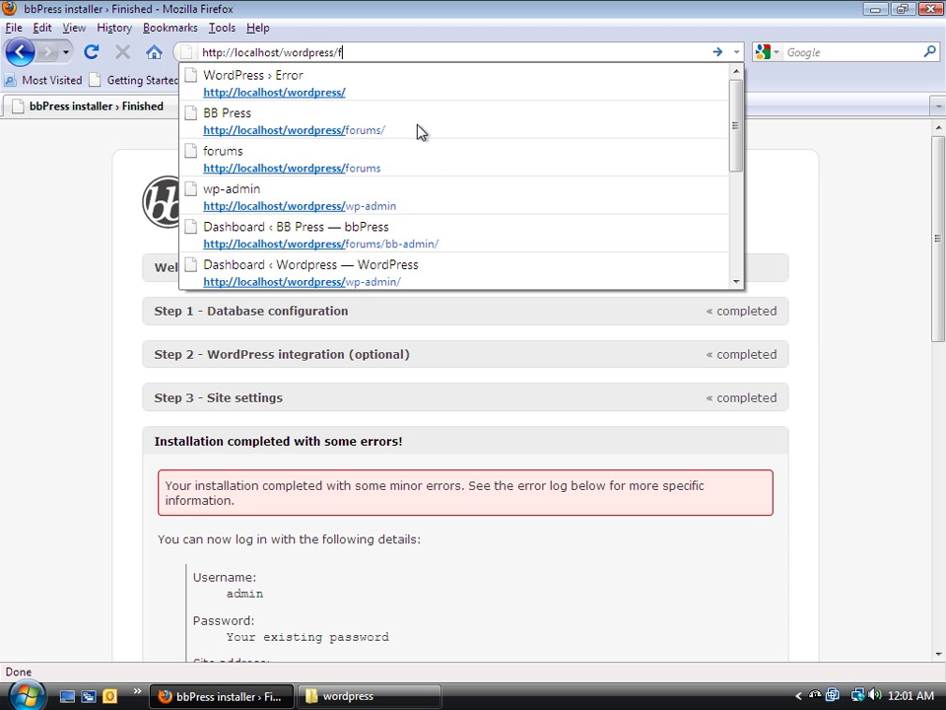
type("forums/")
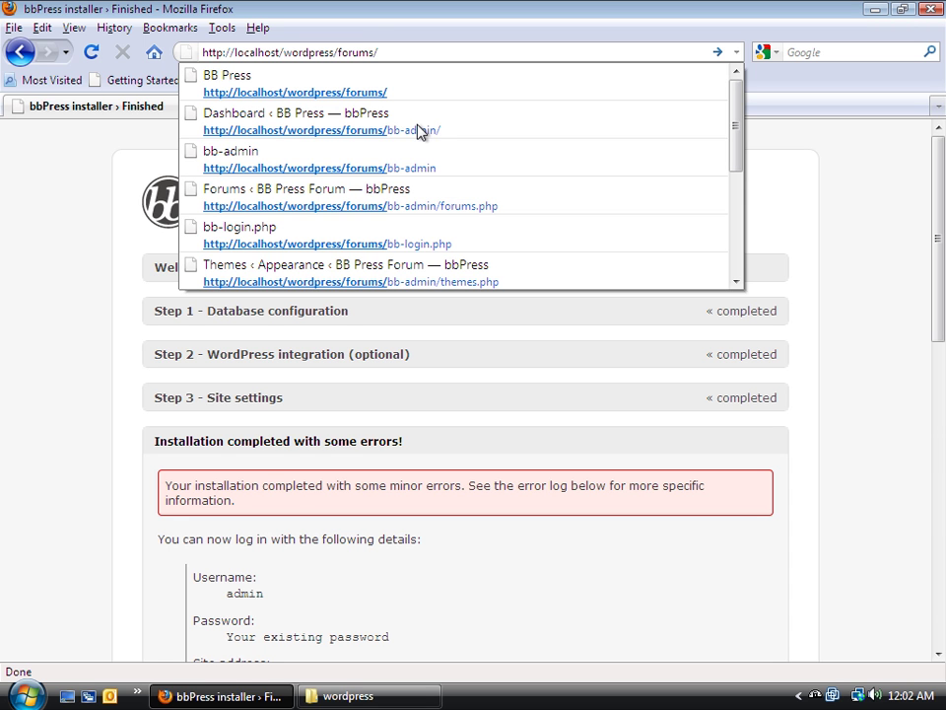
type("bb-")
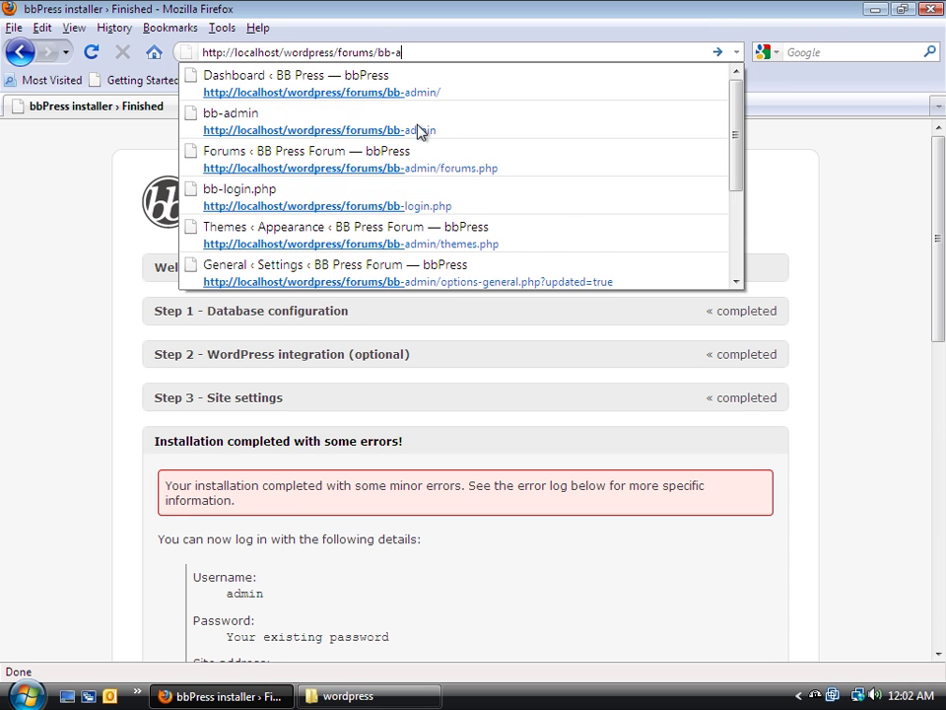
type("admin")
key("Return")
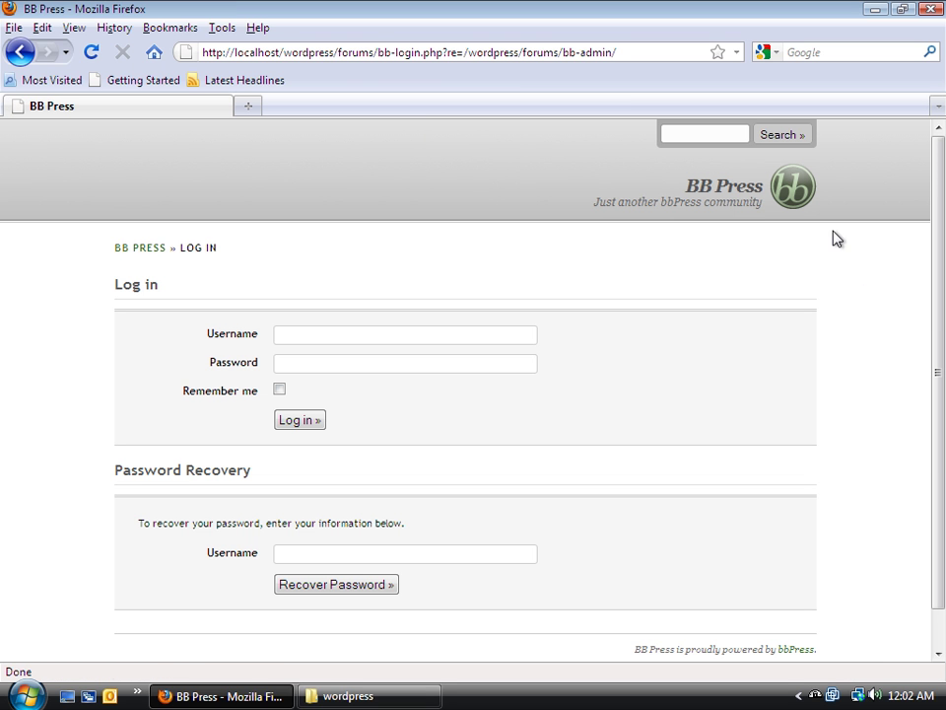
Log in to bbPress admin with username admin and the account password
left_click(436, 342)
type("ad")
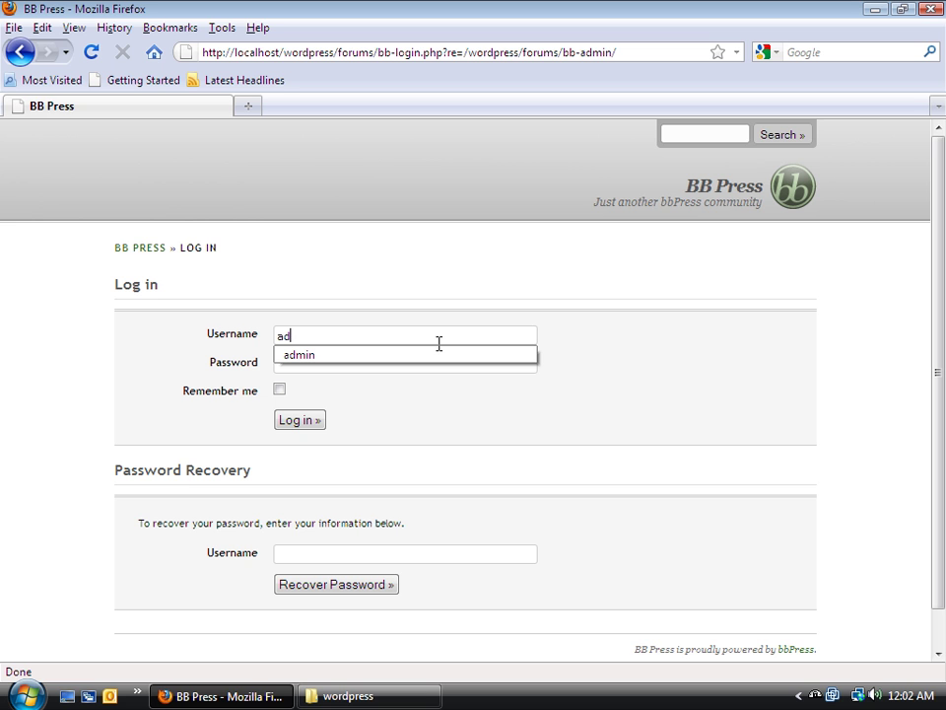
type("min")
key("Tab")
type("ad")
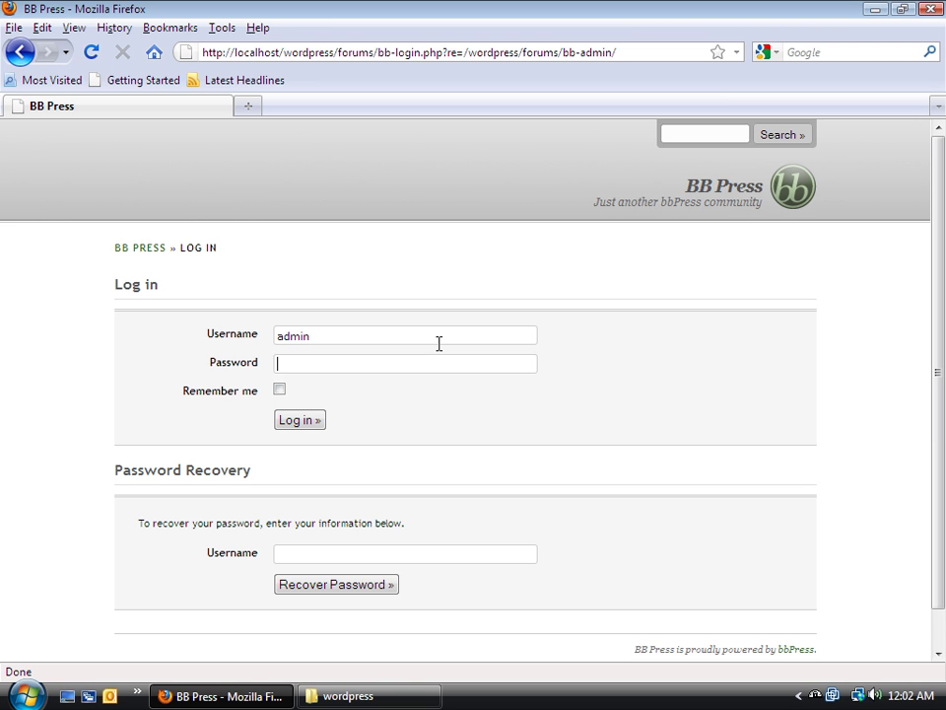
type("••")
left_click(300, 420)
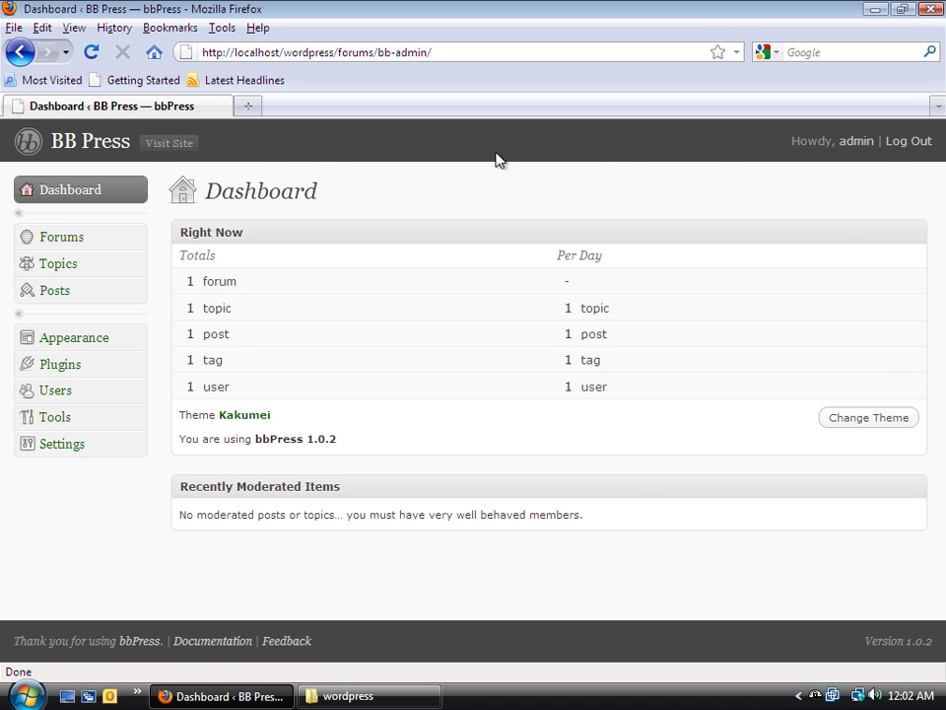
Open localhost/wordpress/wp-admin in a new tab
left_click(251, 105)
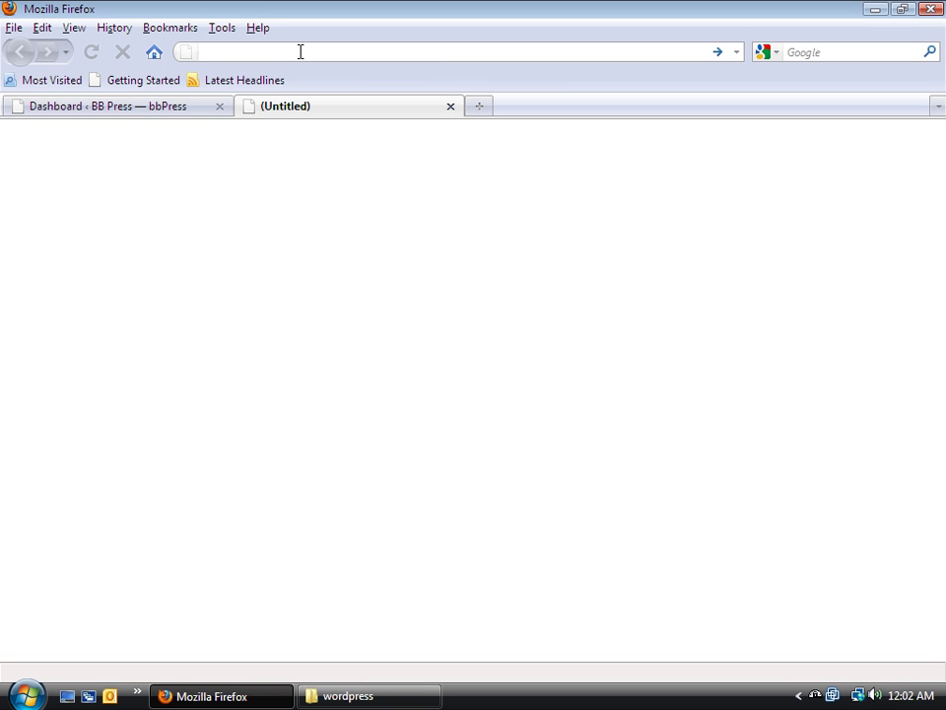
type("localhos")
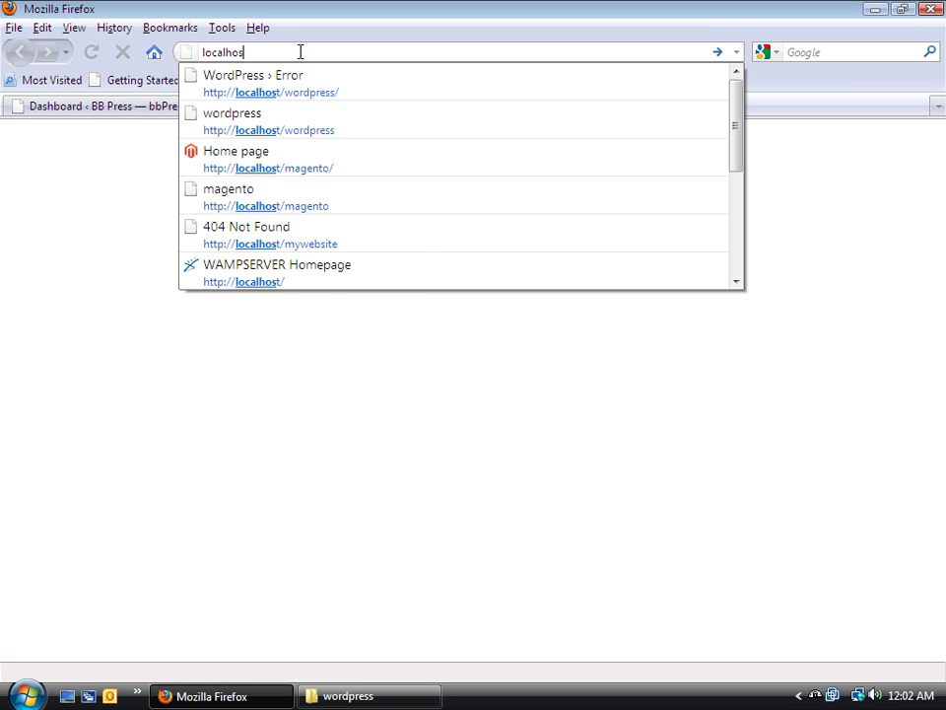
type("t/wordpress")
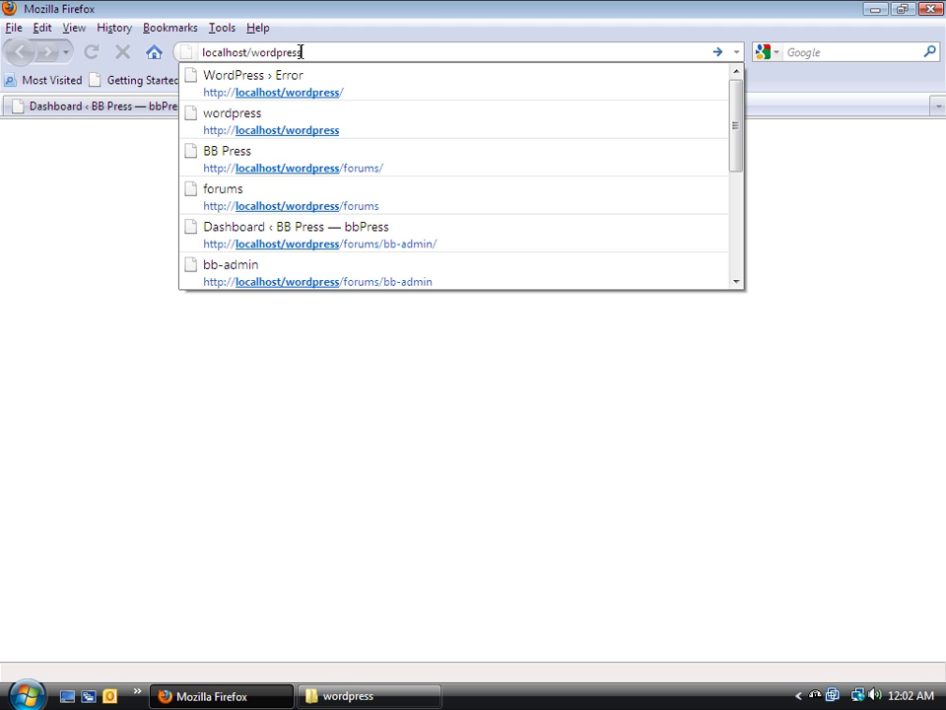
type("/wp-admin")
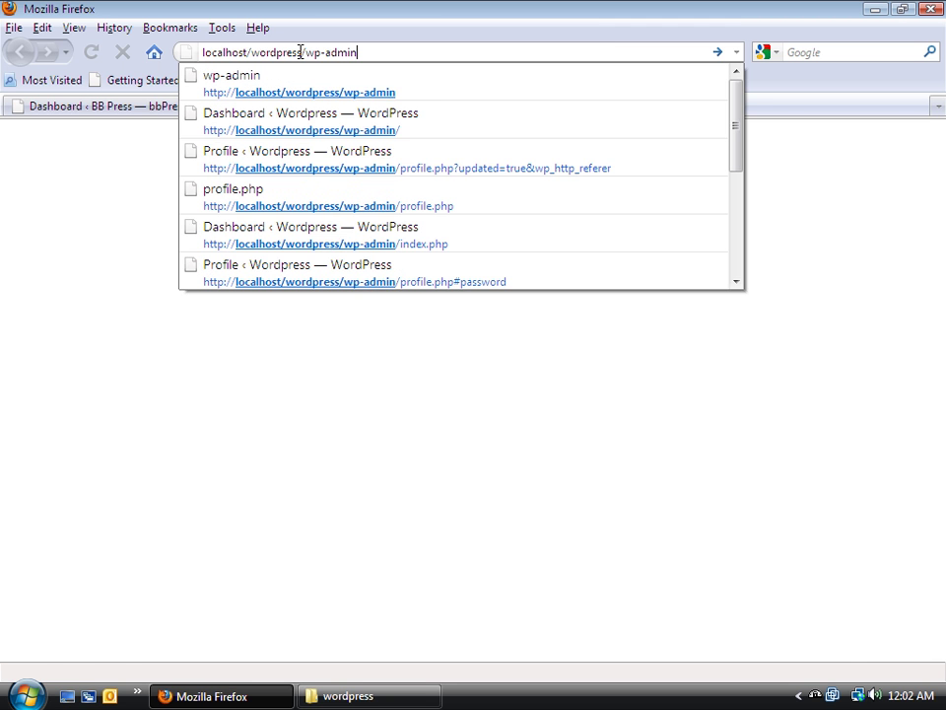
key("Return")
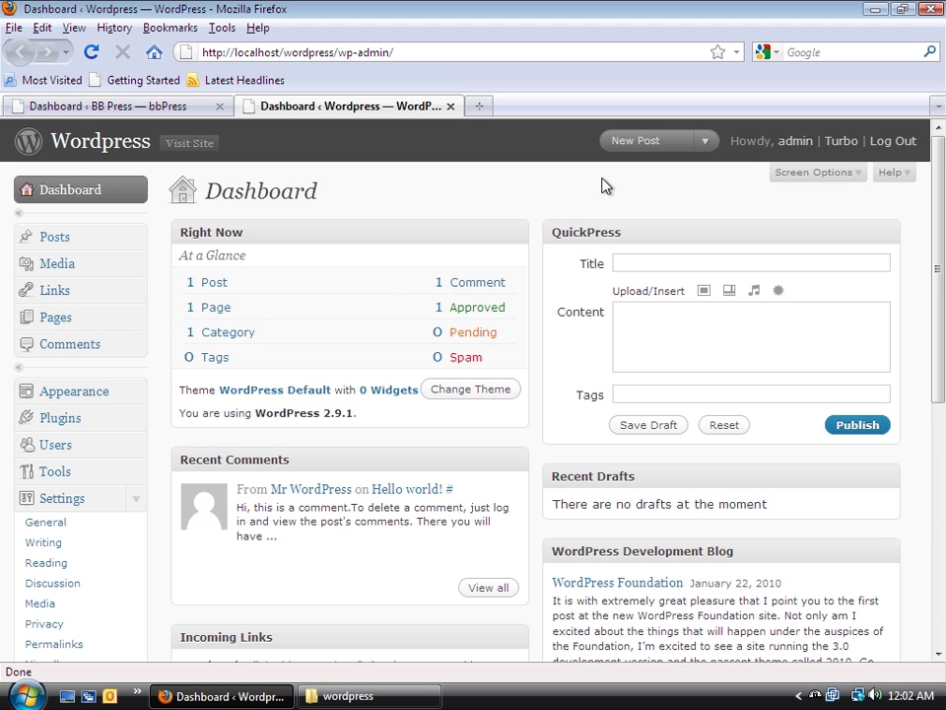
Switch between the bbPress and WordPress dashboard tabs to compare them
left_click(79, 106)
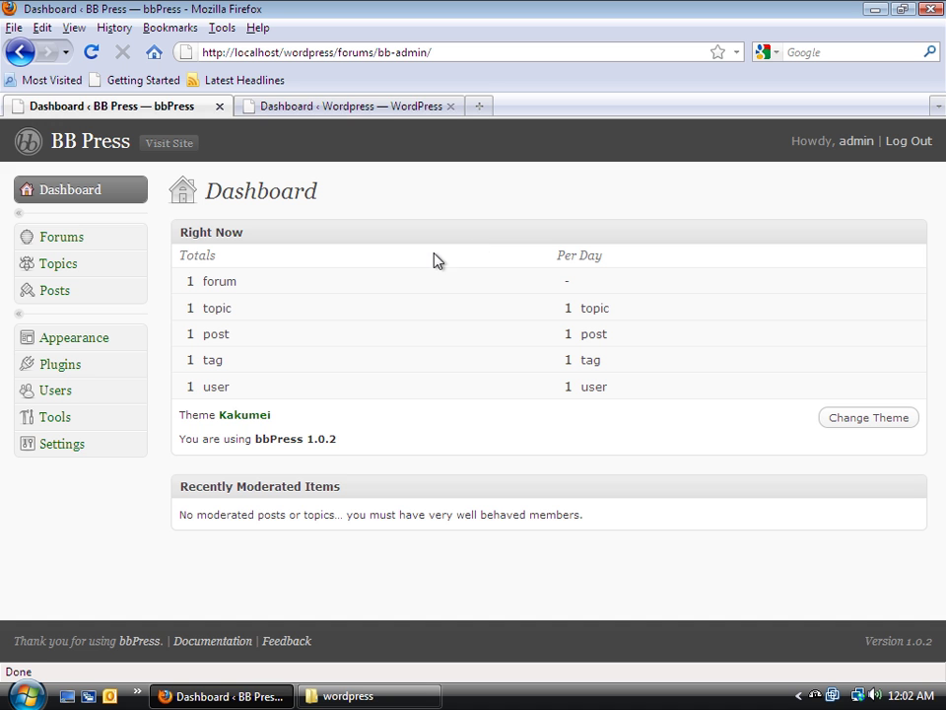
left_click(386, 109)
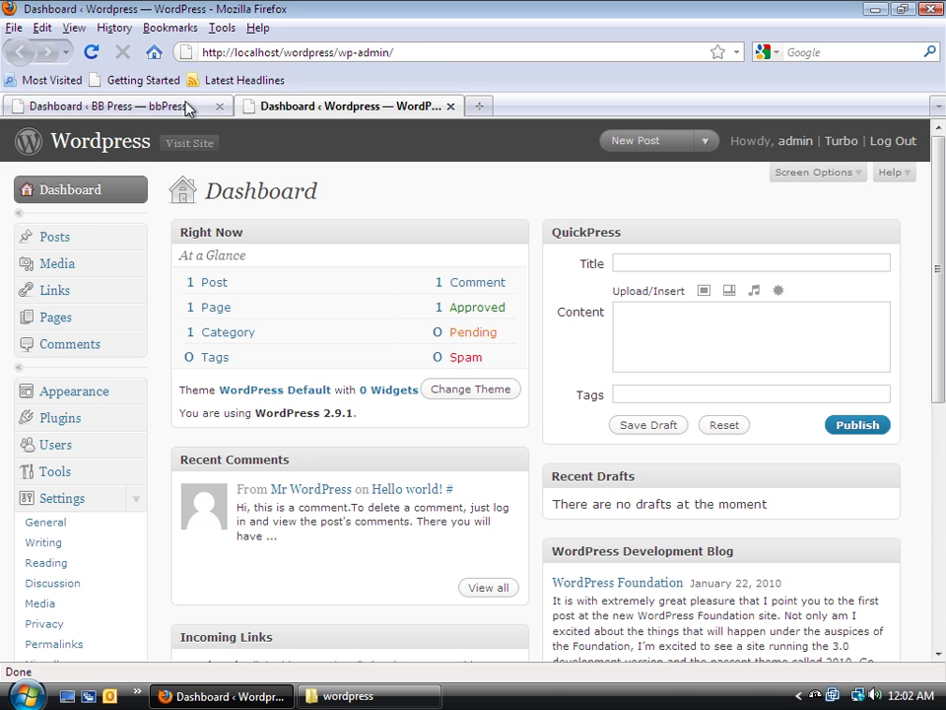
left_click(147, 108)
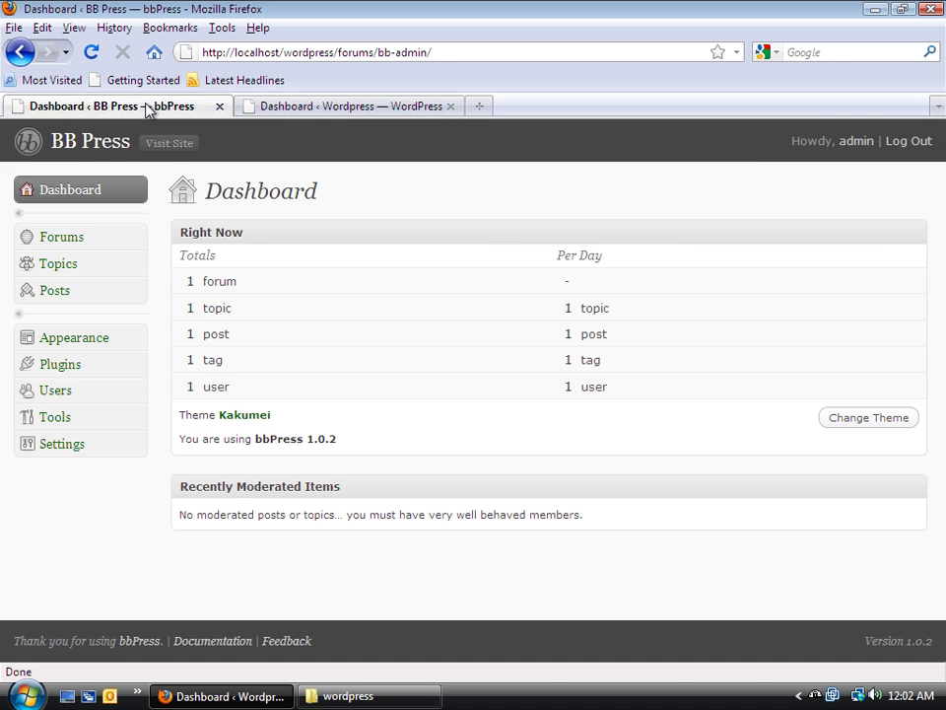
left_click(331, 110)
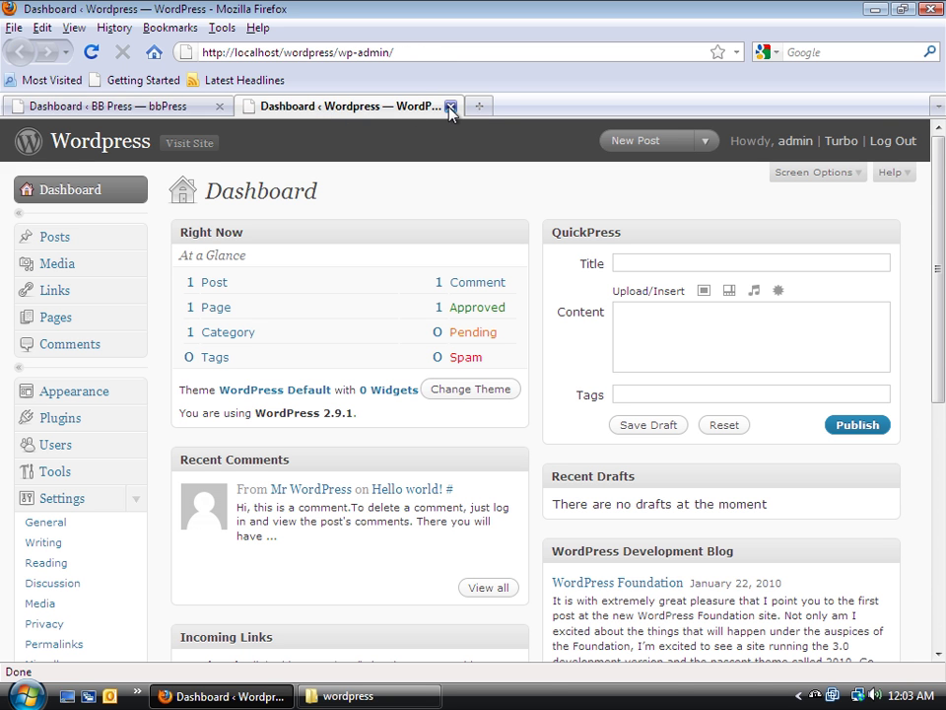